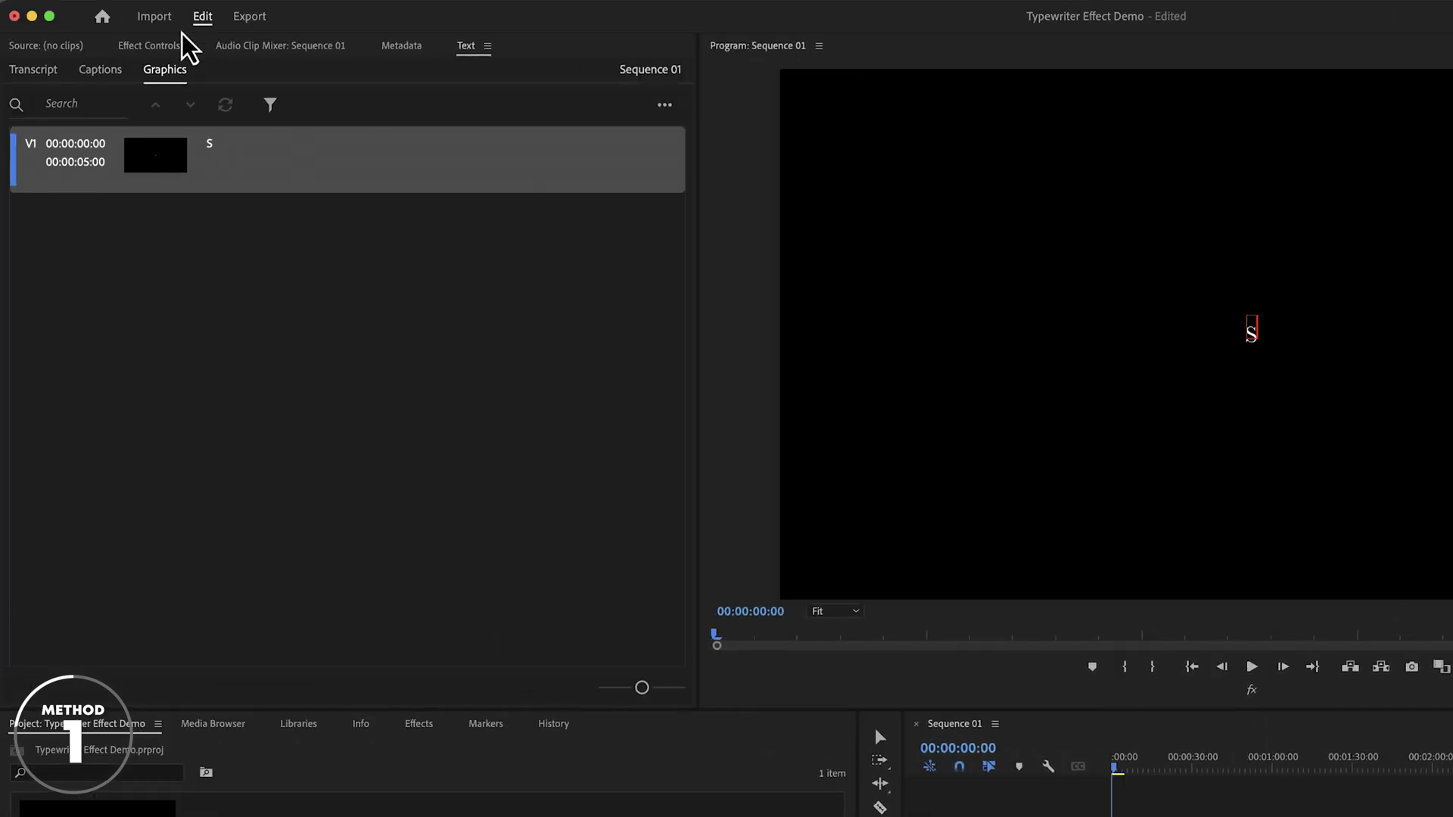
Expand the S graphic's Text settings and add one letter per frame until the title spells Subscribe.
left_click(150, 45)
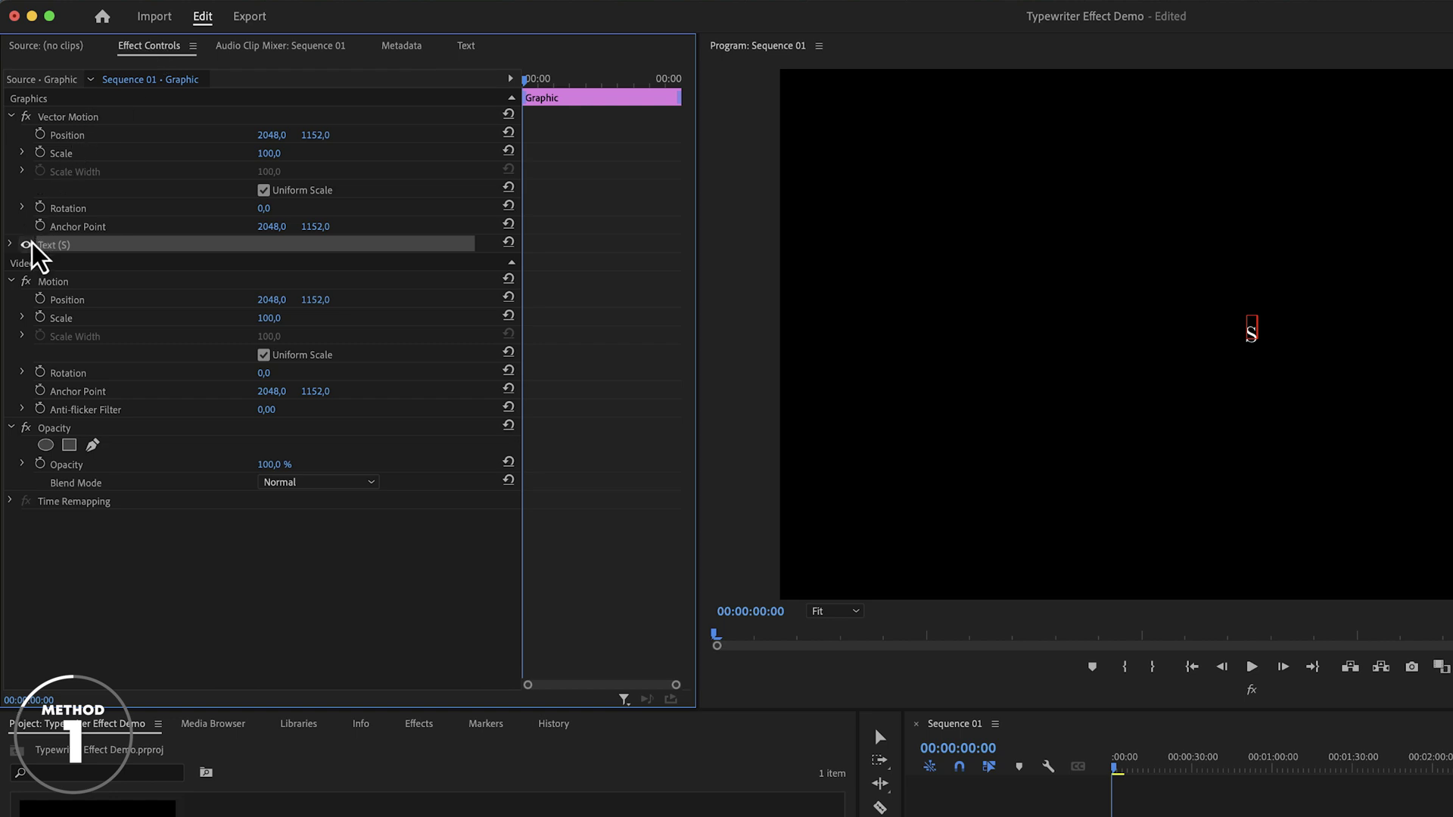
left_click(12, 245)
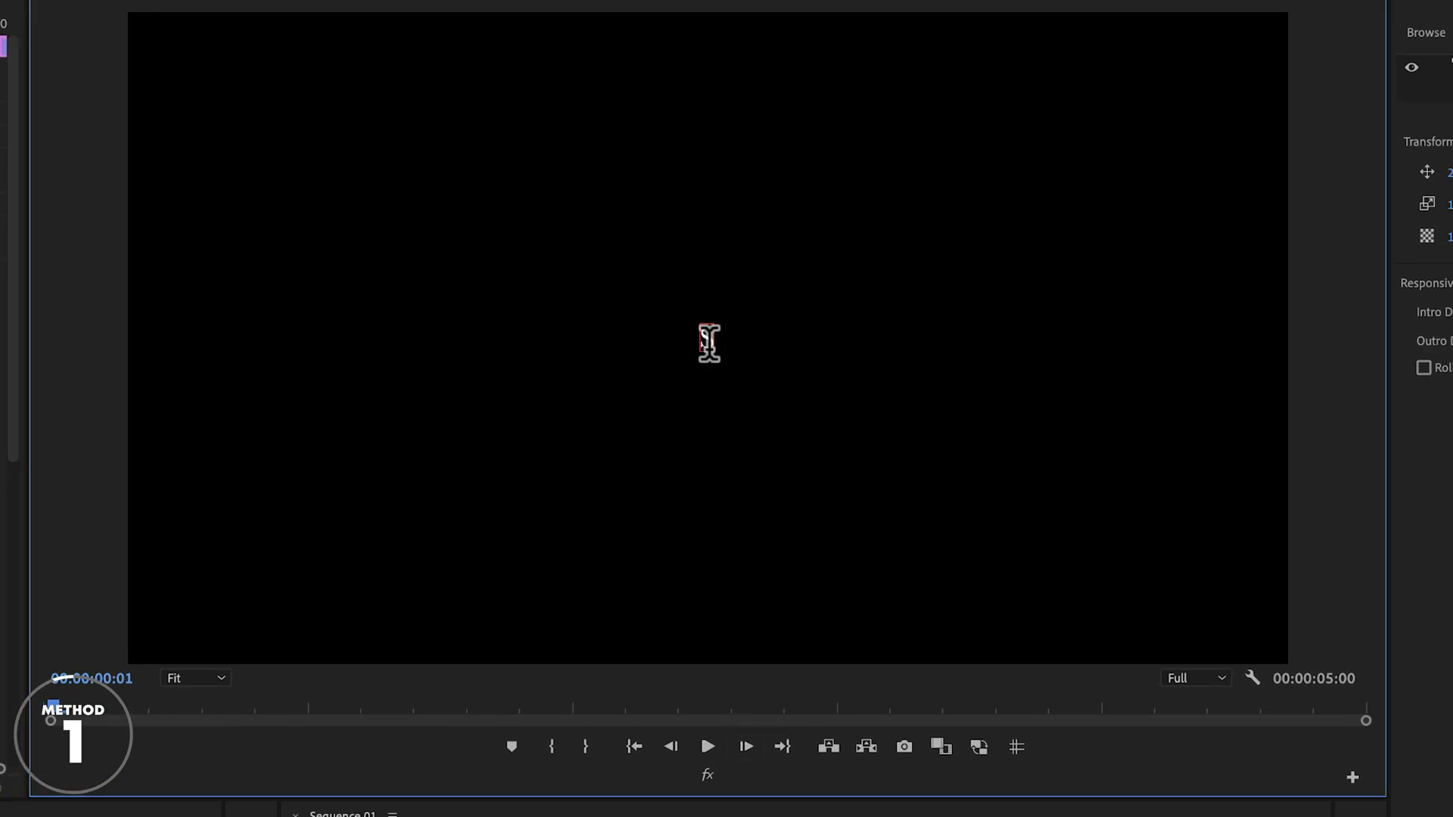
left_click(708, 342)
left_click(746, 747)
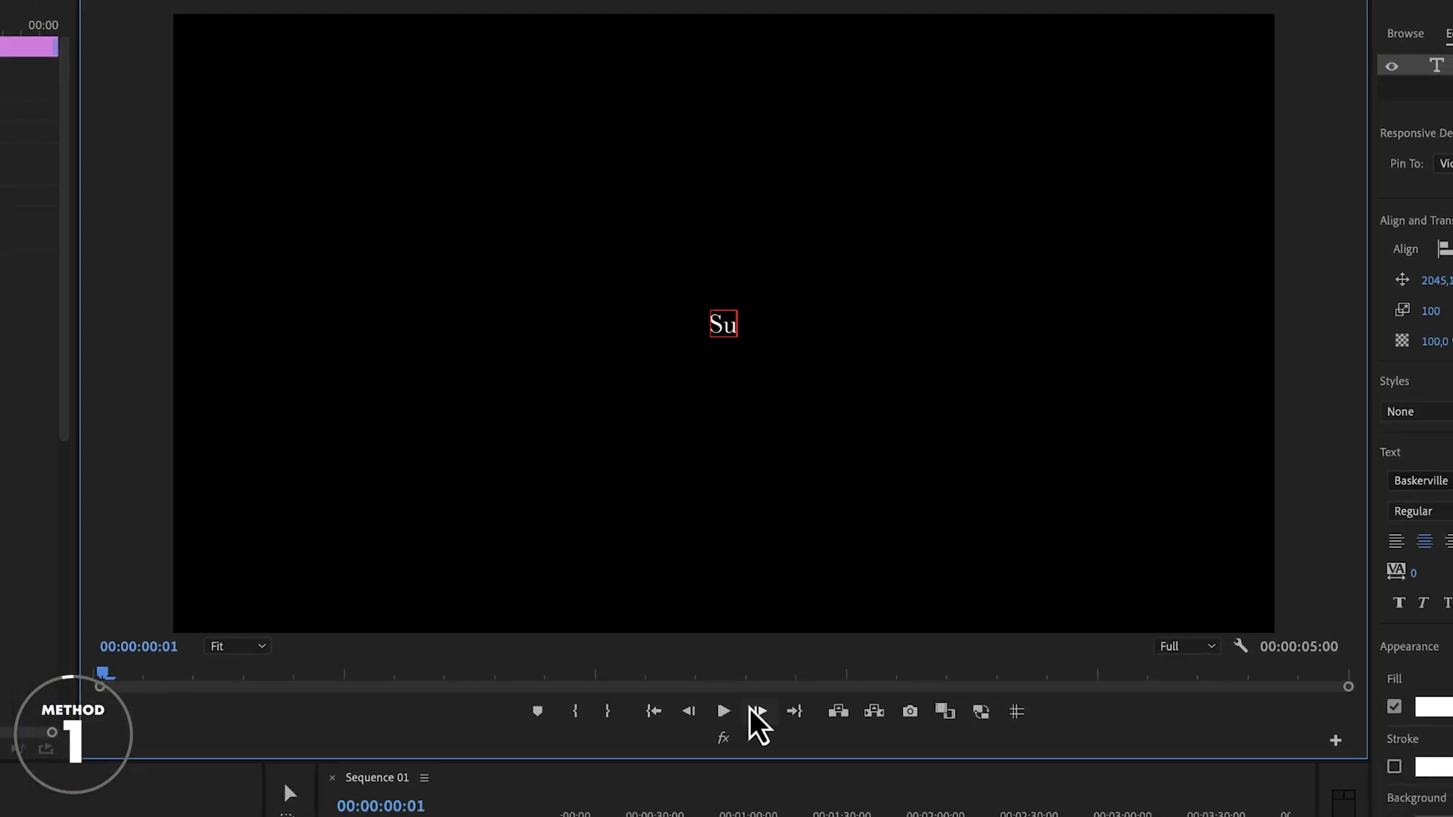
left_click(746, 748)
left_click(746, 747)
left_click(746, 747)
left_click(746, 747)
left_click(746, 747)
left_click(746, 747)
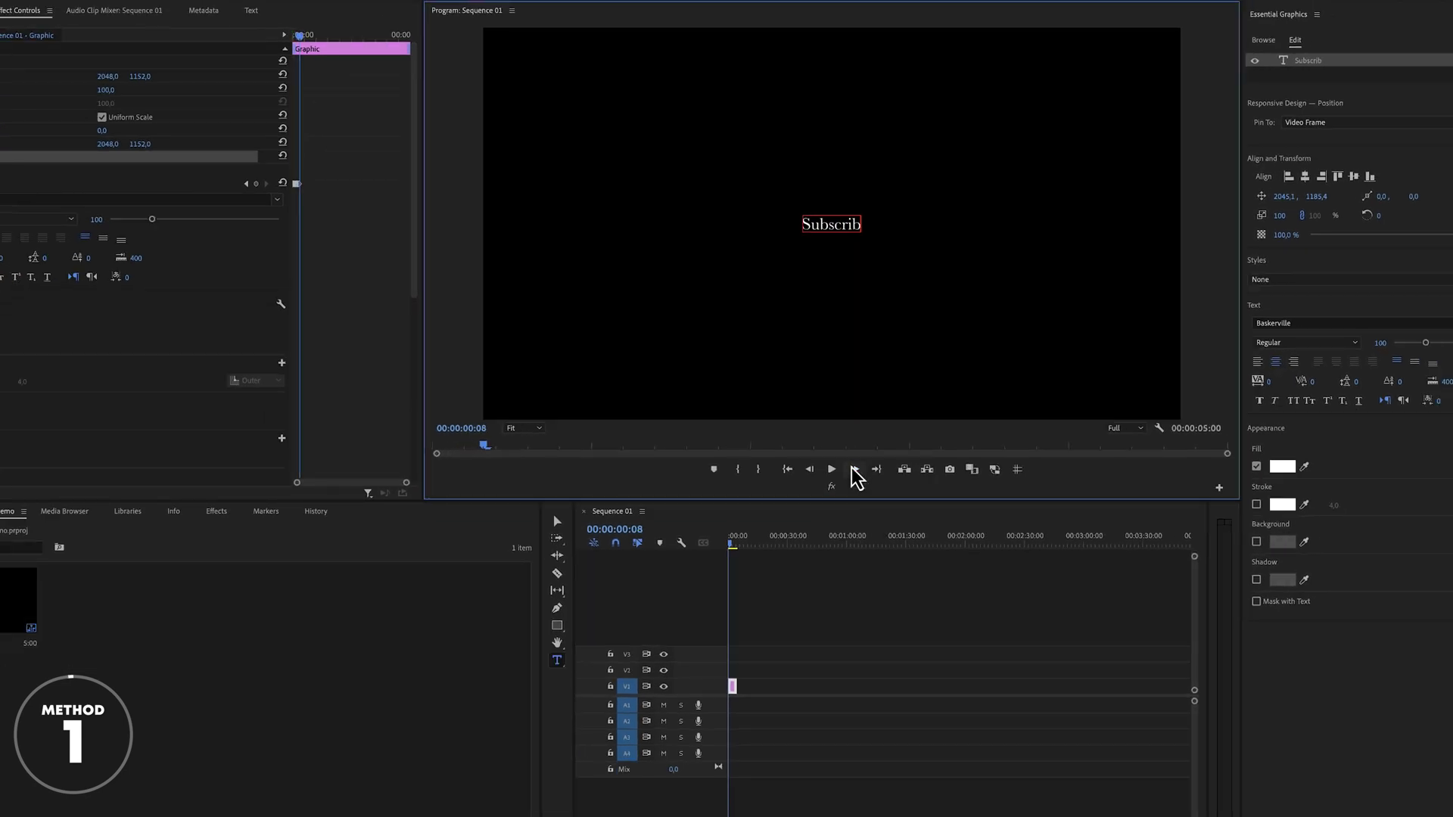
left_click(853, 470)
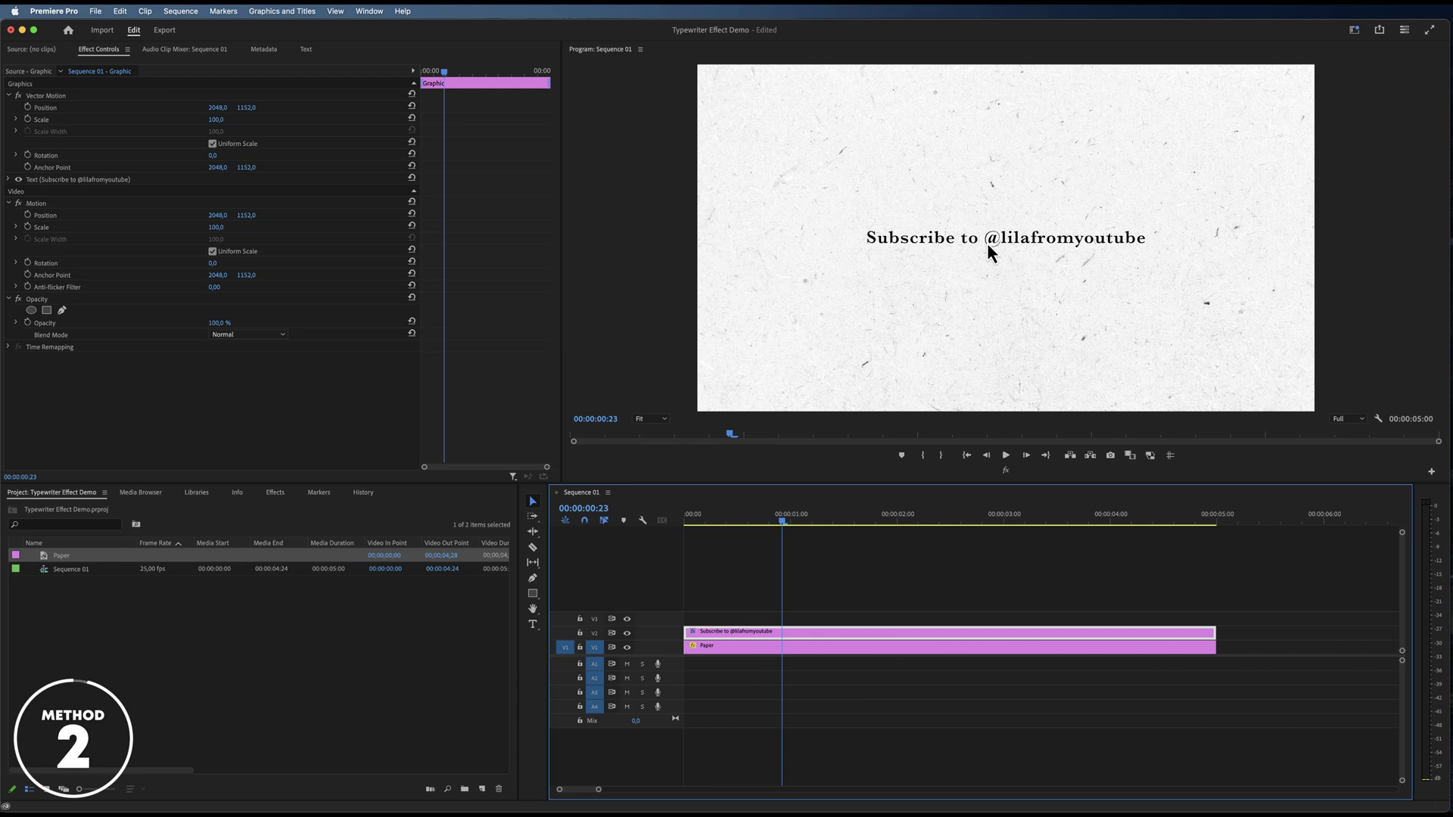
Search the Effects panel for 'wipe' and drag Linear Wipe onto the V2 title clip.
left_click(272, 493)
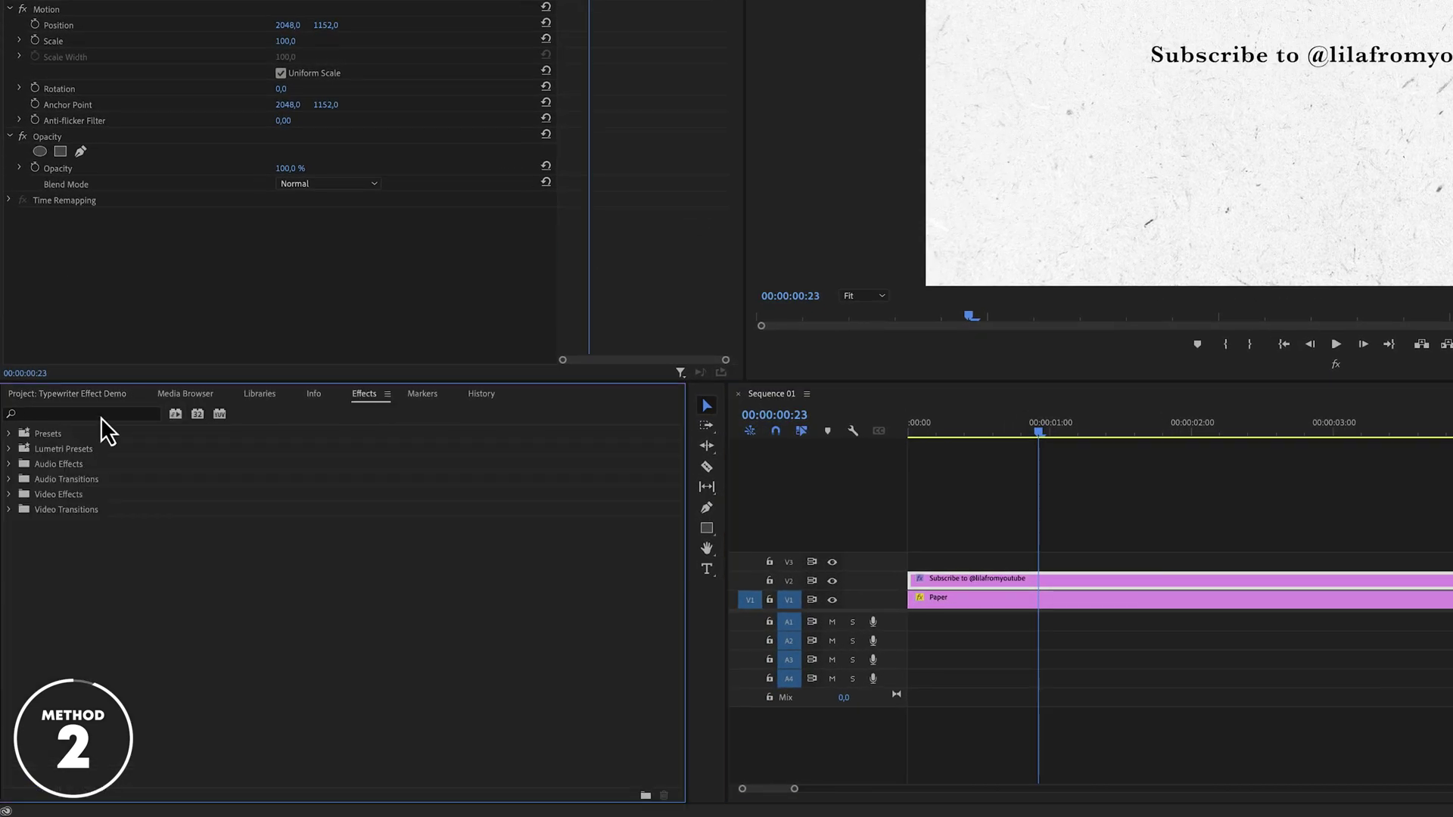
left_click(102, 415)
type("wipe")
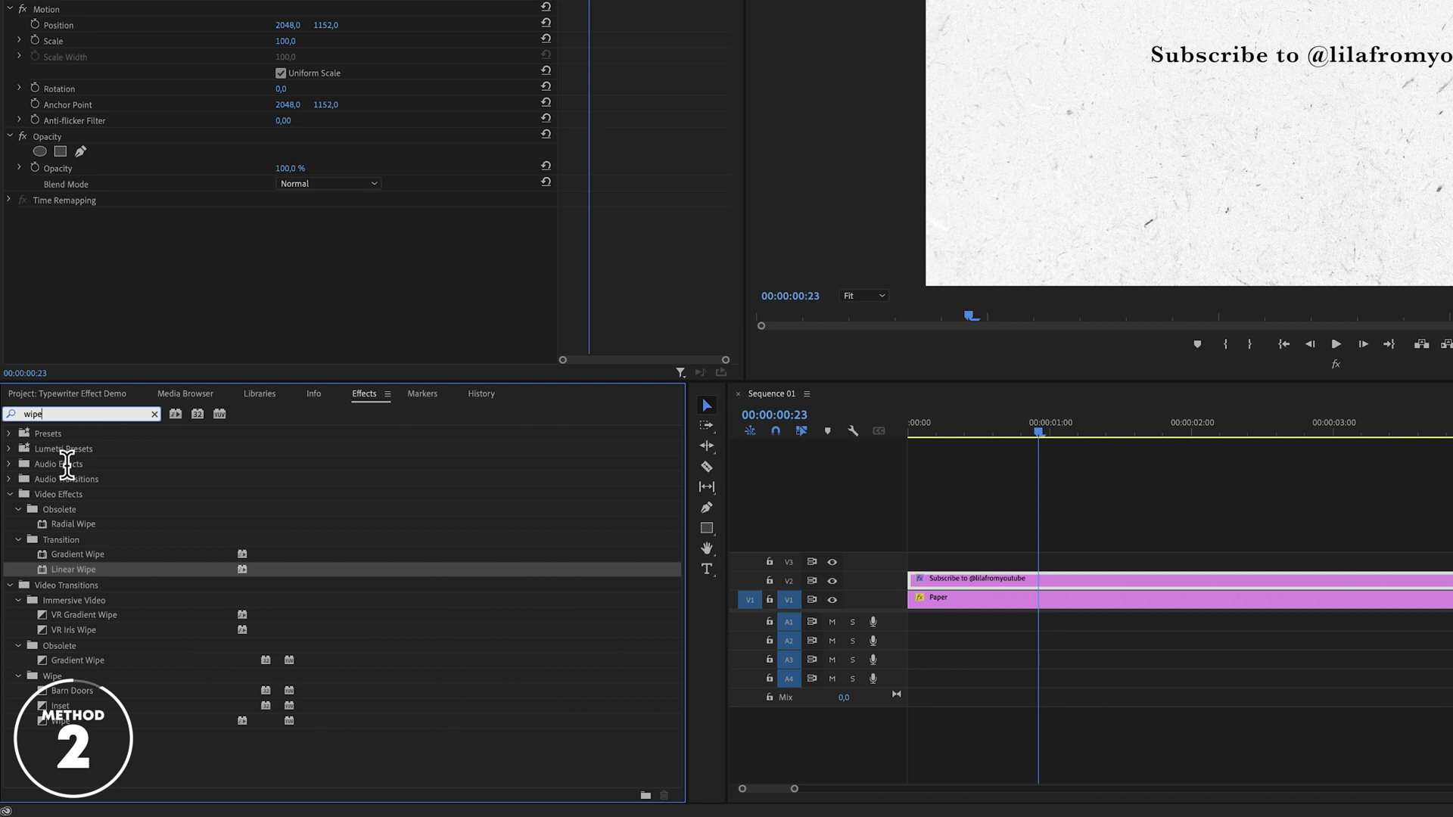
left_click_drag(76, 570, 1046, 580)
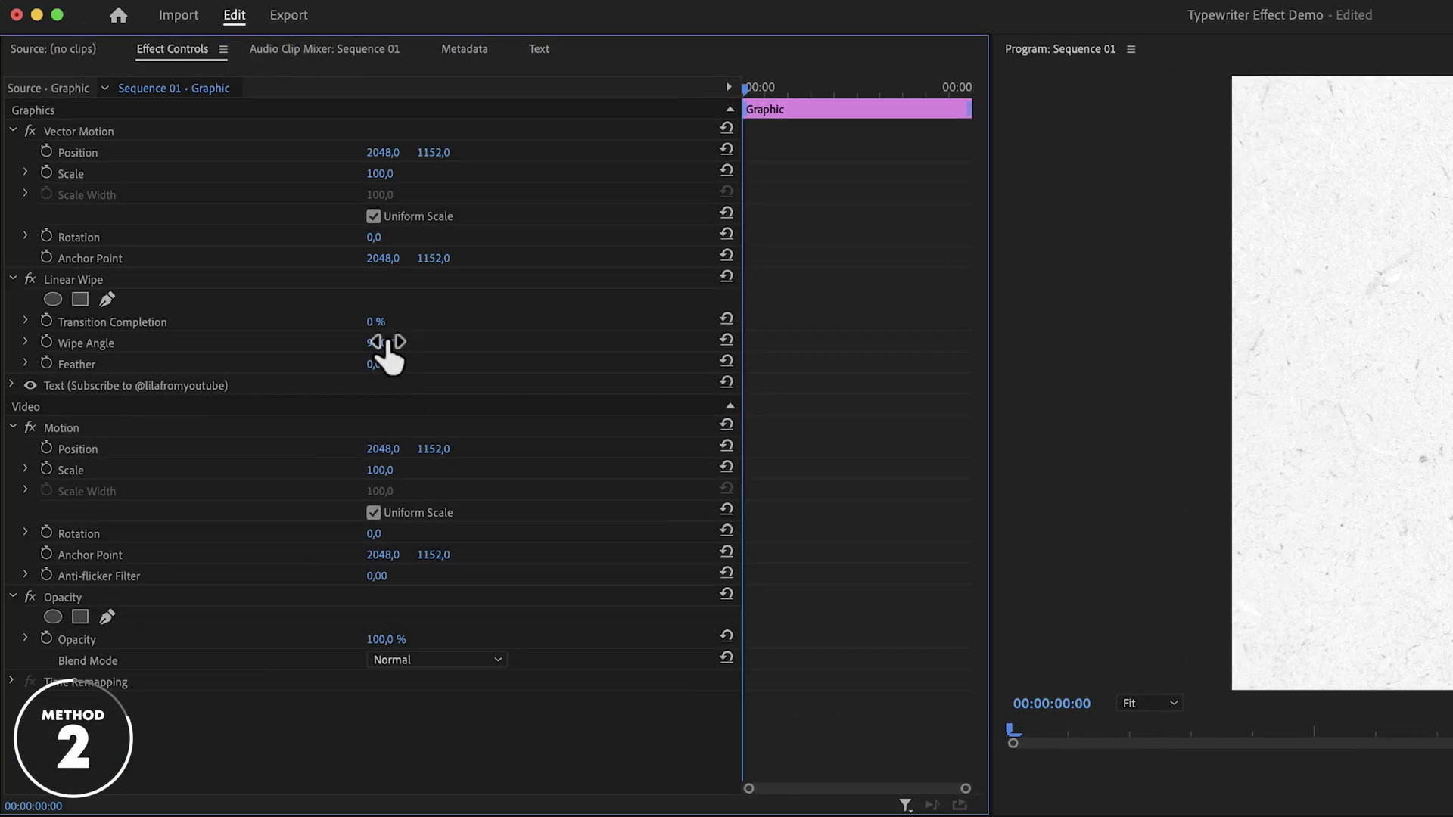
Set the Linear Wipe angle to 270°.
left_click(382, 343)
type("270")
key("Return")
Keyframe Transition Completion, moving the keyframe to 00:00:01:07 and setting it to 26%.
left_click(44, 325)
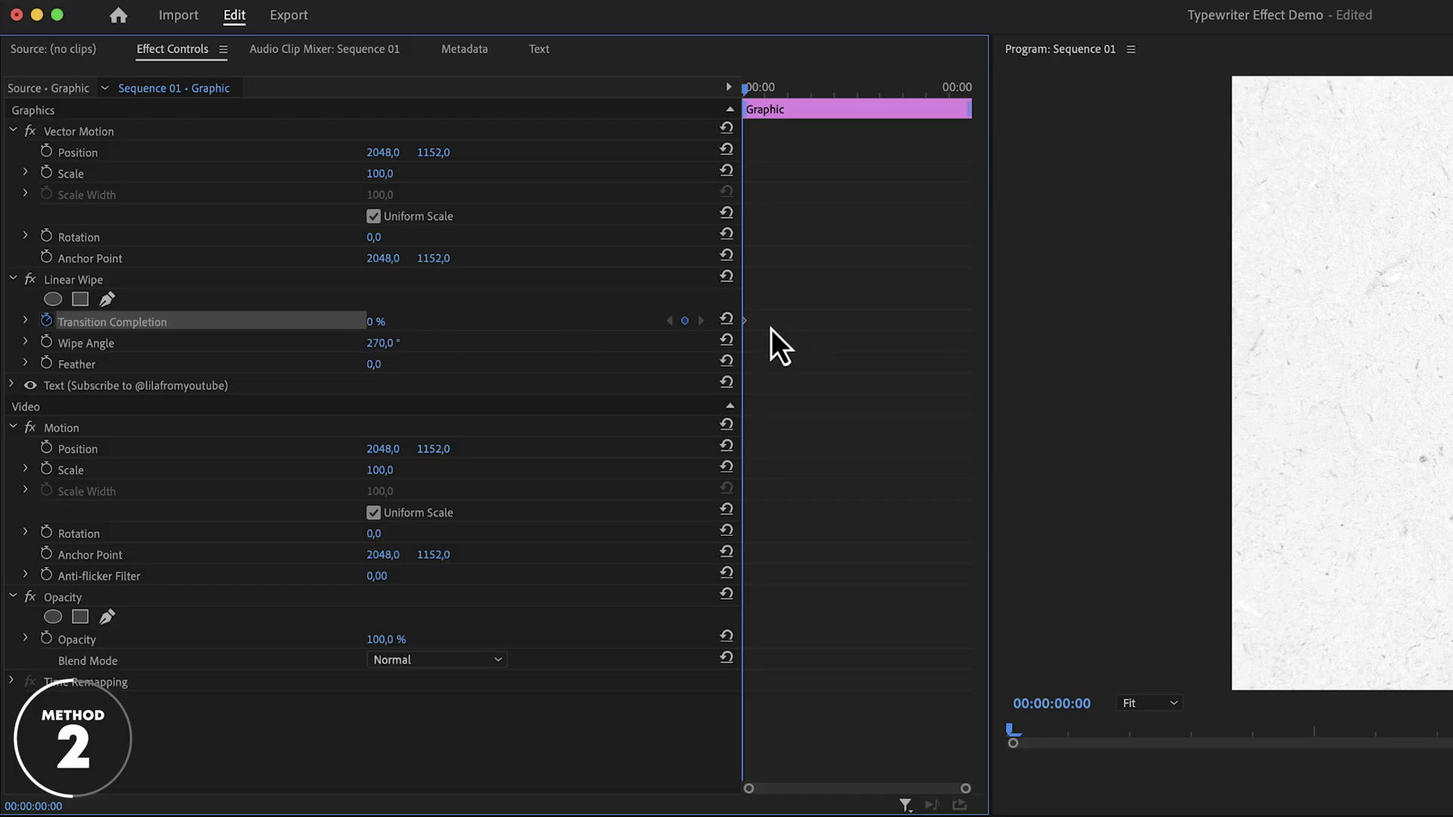
left_click_drag(745, 323, 802, 324)
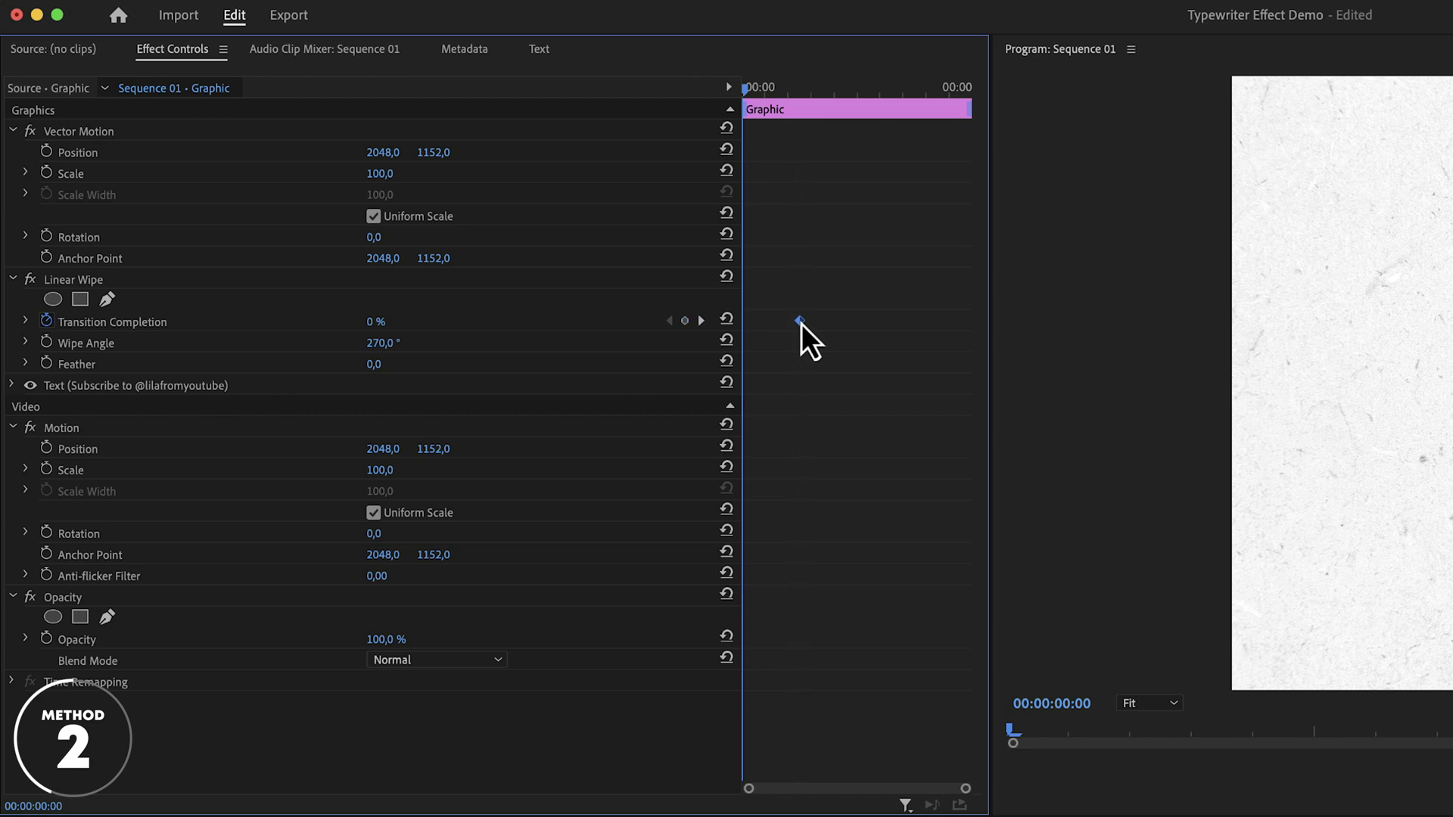
left_click(698, 321)
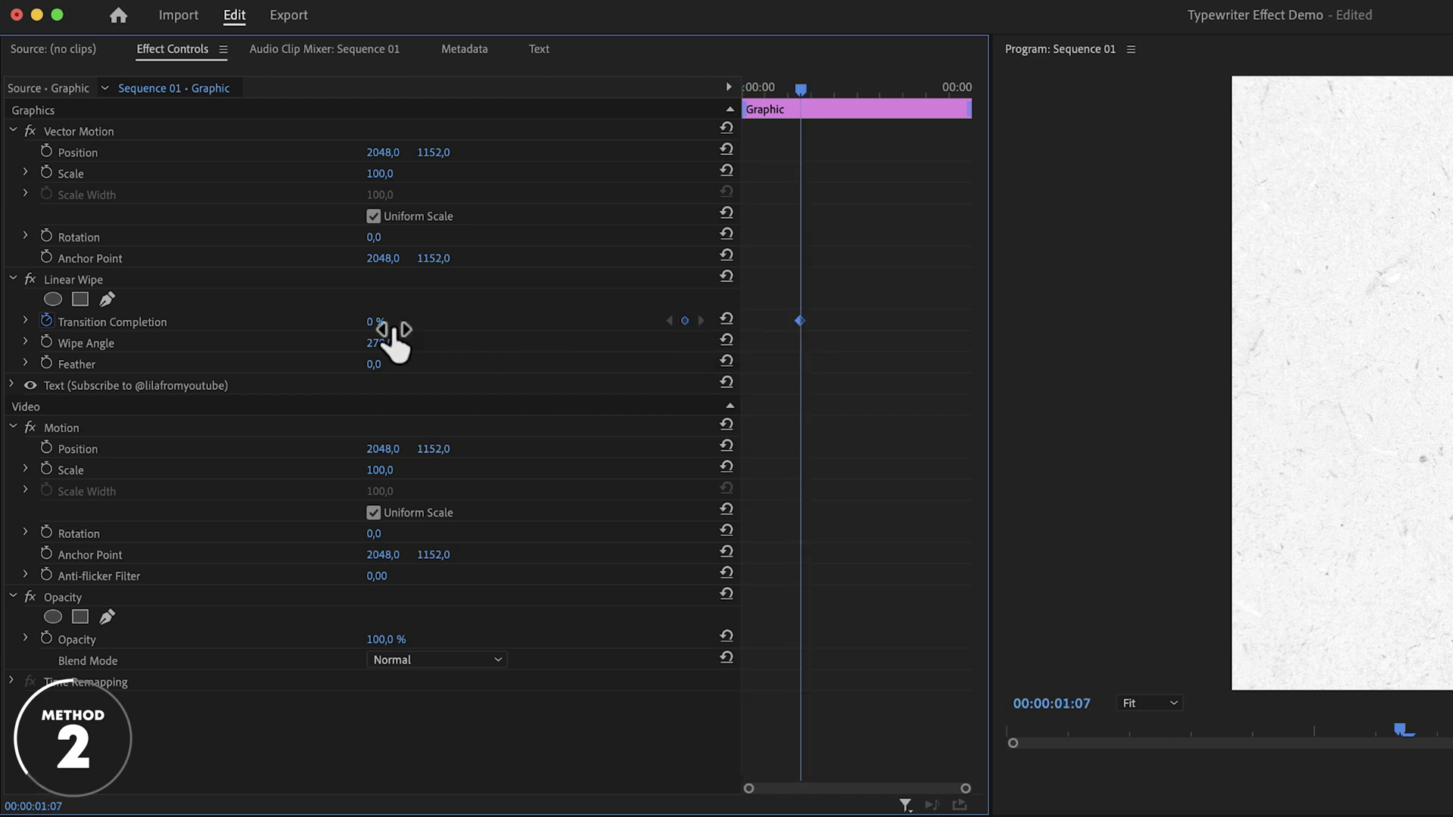
left_click_drag(389, 333, 412, 333)
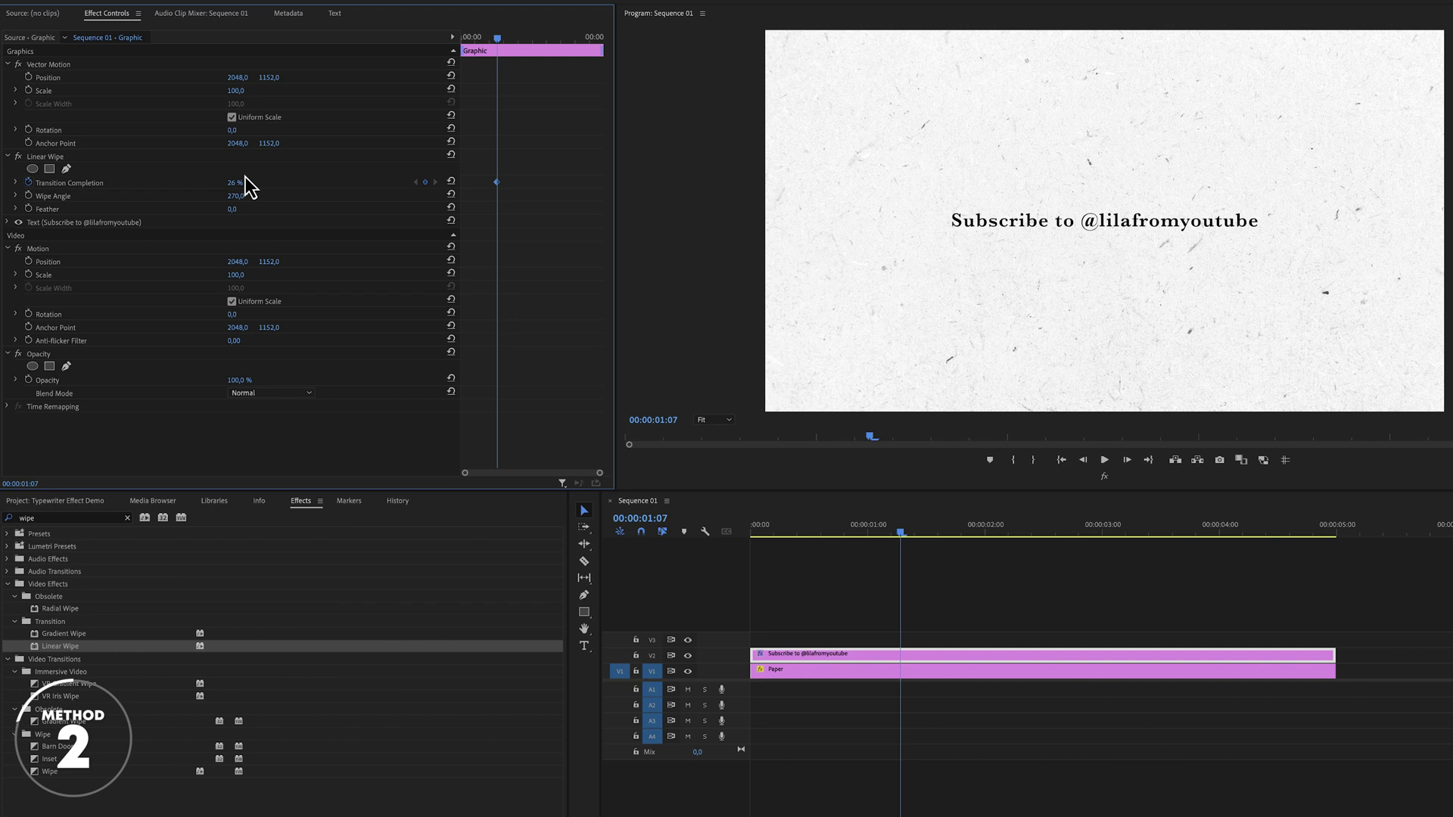
Hide the title at frame 0 via Transition Completion and stretch the opening Wipe transition to nearly two seconds.
key("Home")
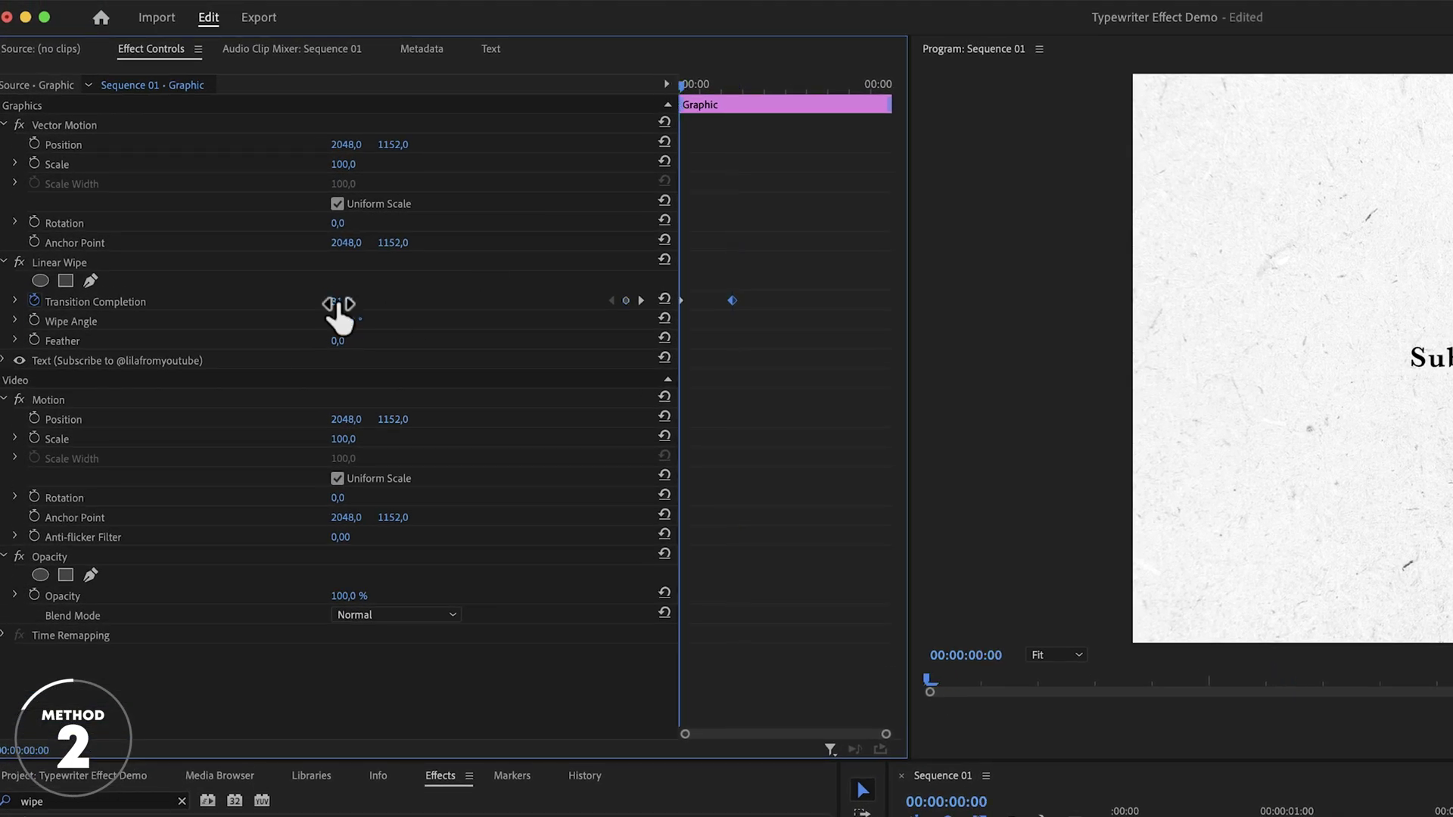
left_click_drag(338, 316, 302, 315)
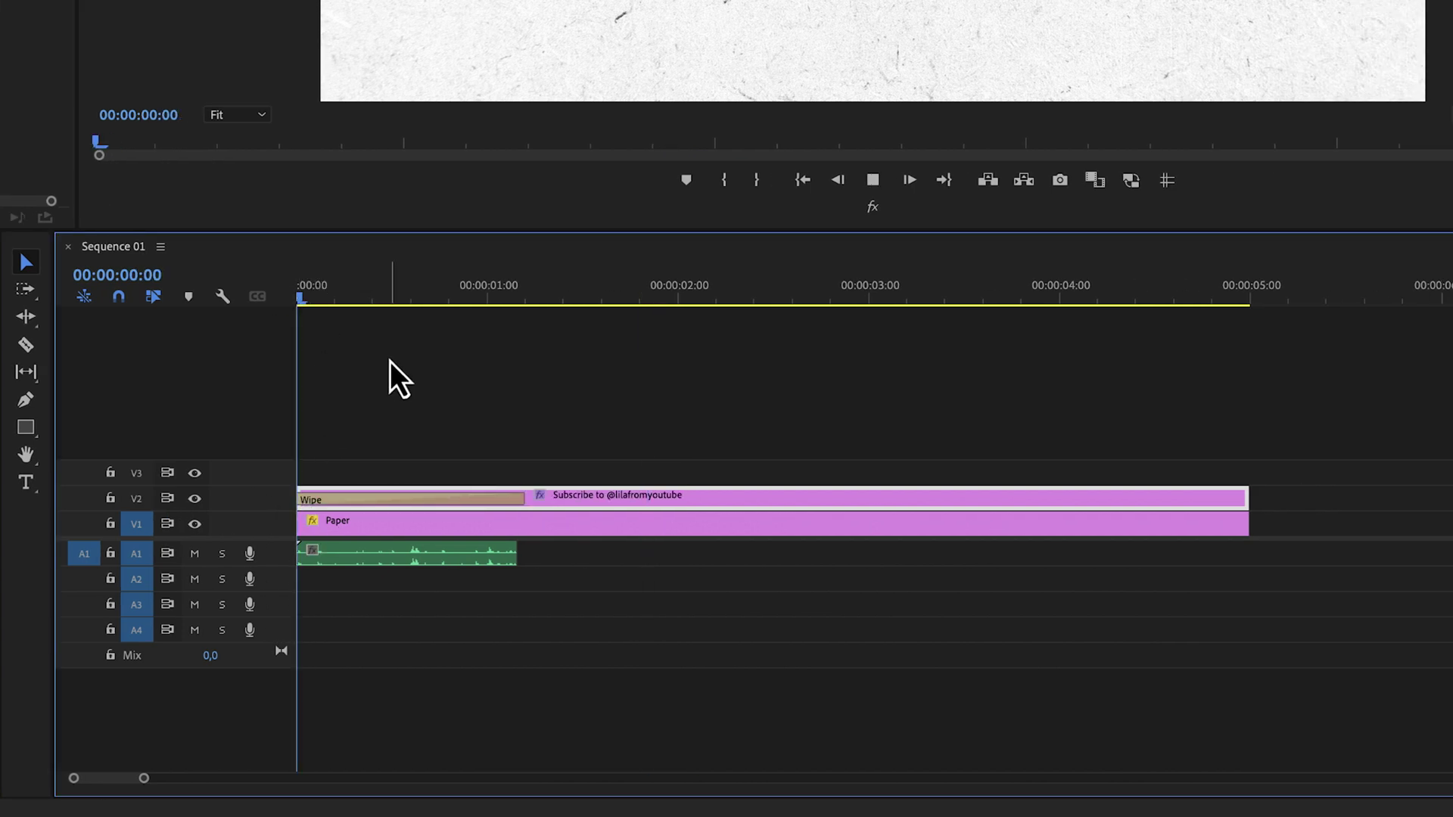
key("space")
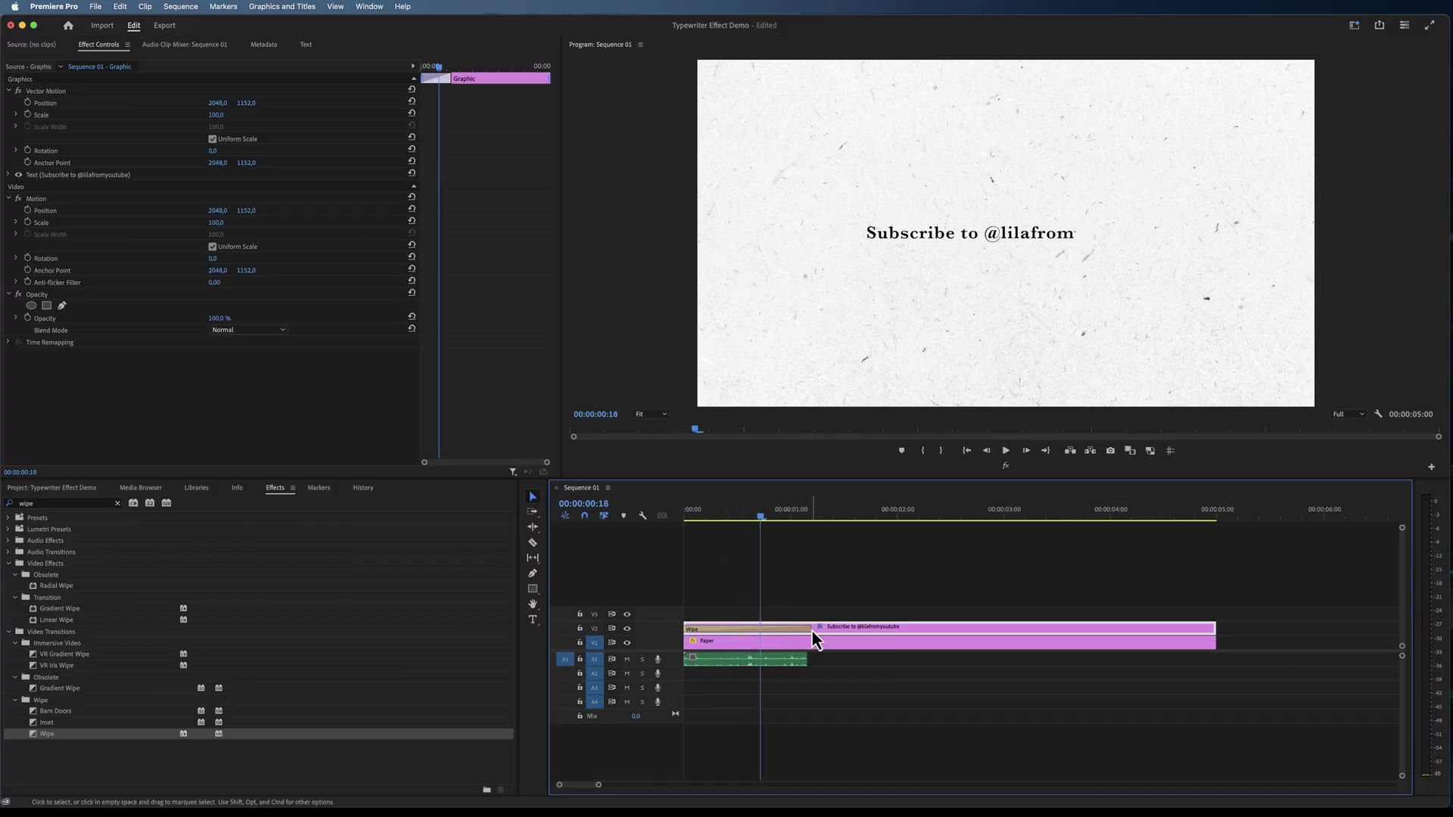
left_click_drag(814, 636, 873, 630)
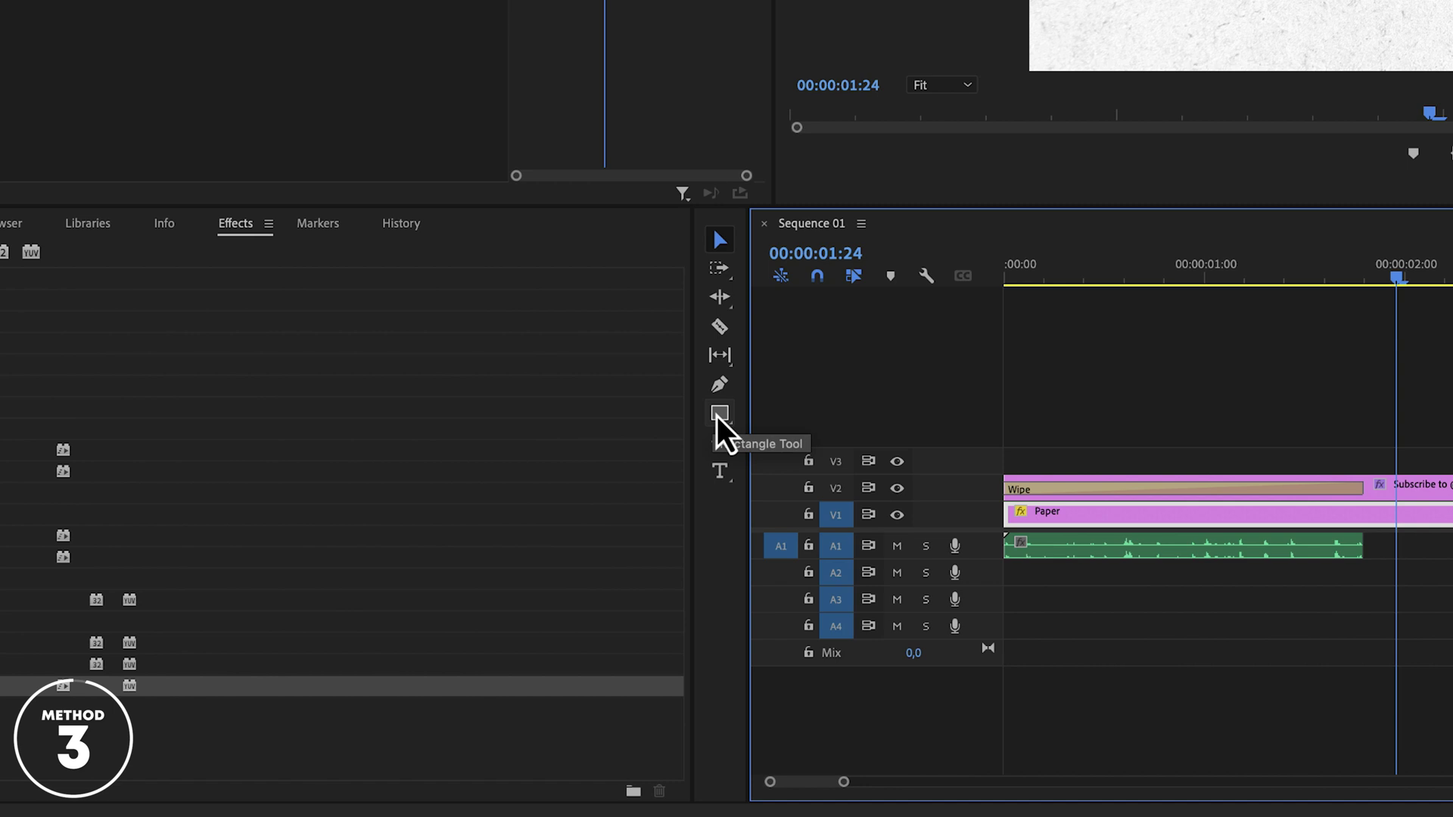
Draw a thin dark-filled vertical cursor bar beside 'Subscribe' and preview it following the typing.
left_click(717, 416)
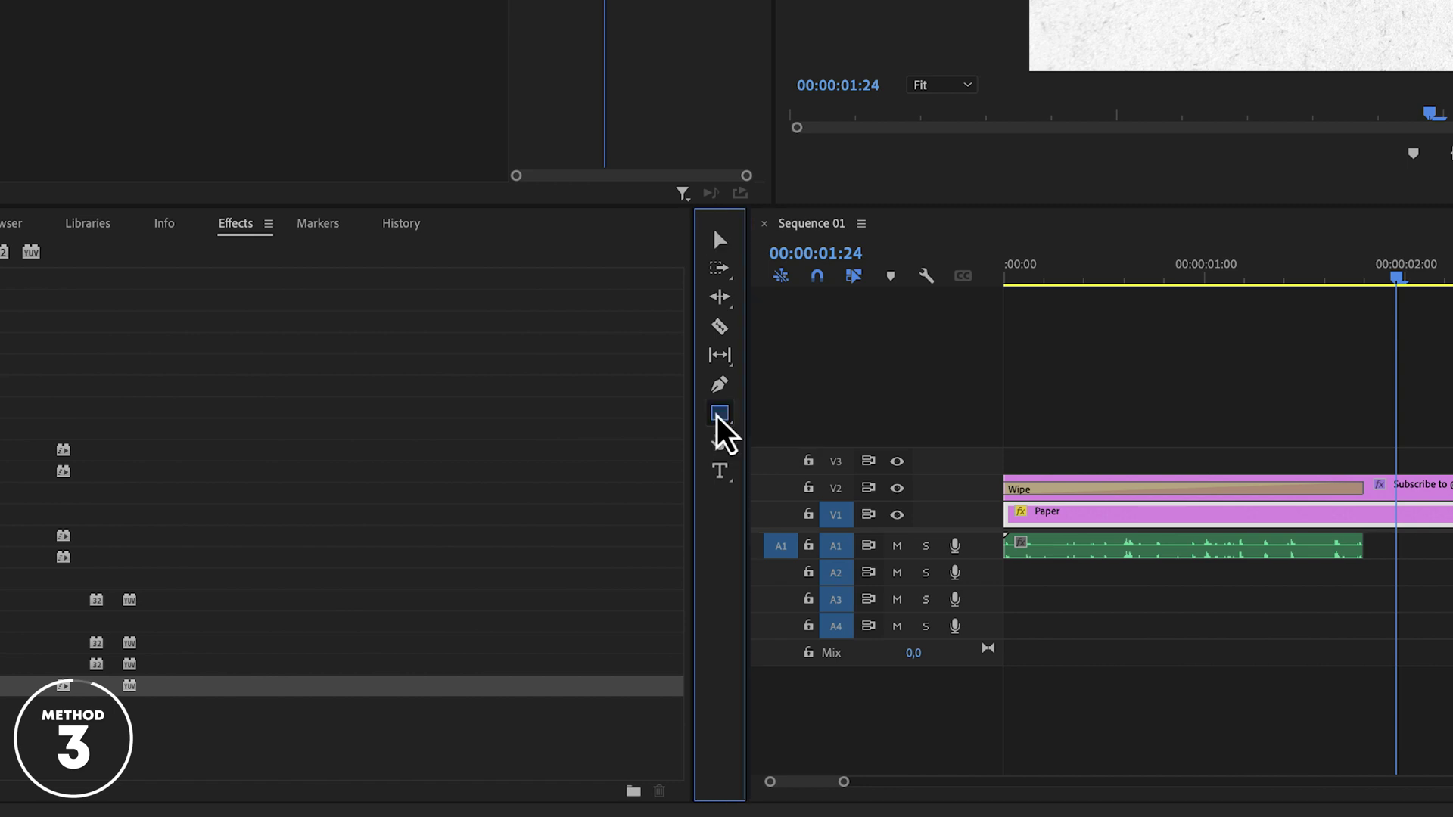
left_click_drag(430, 391, 434, 413)
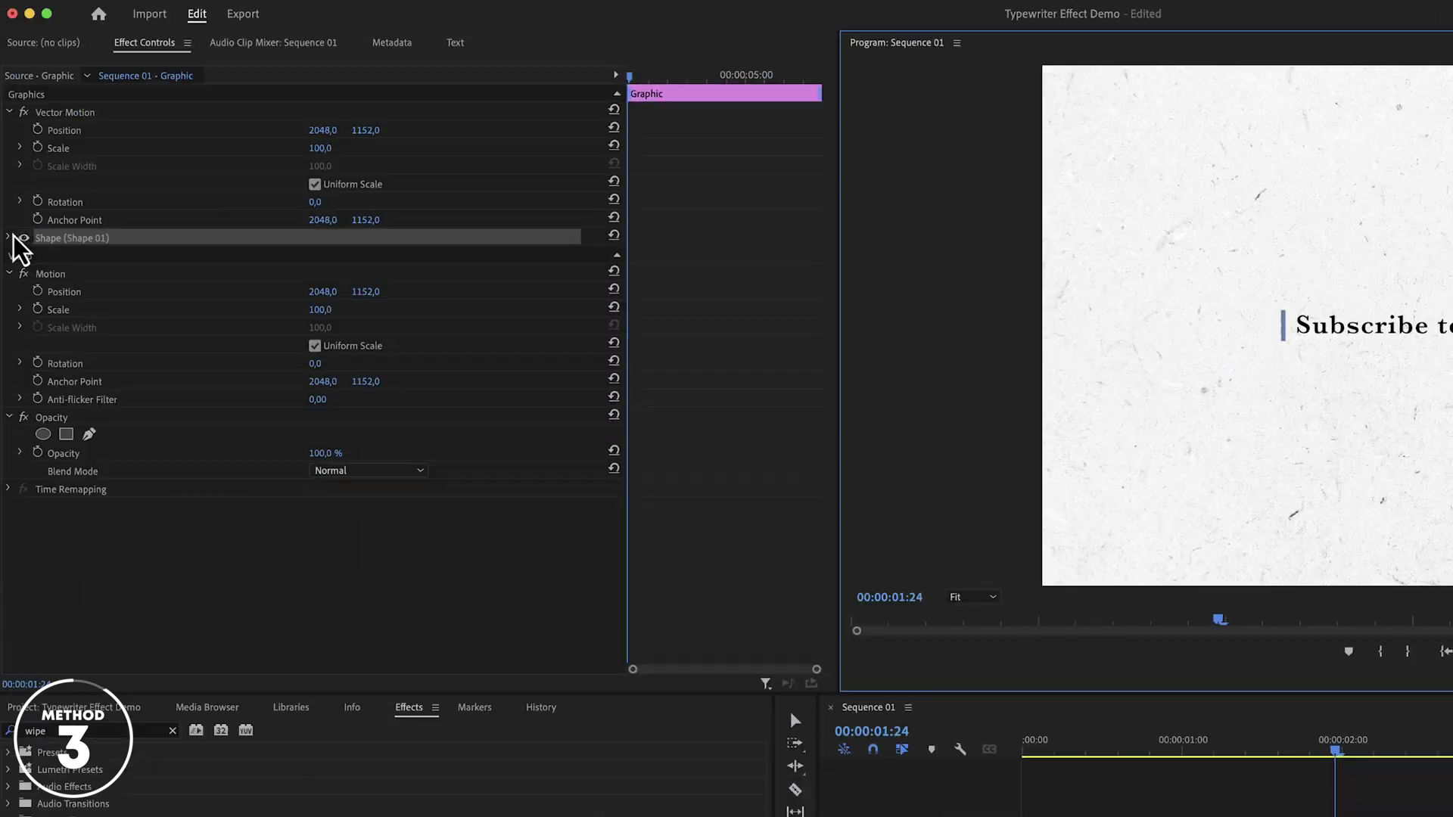
left_click(10, 238)
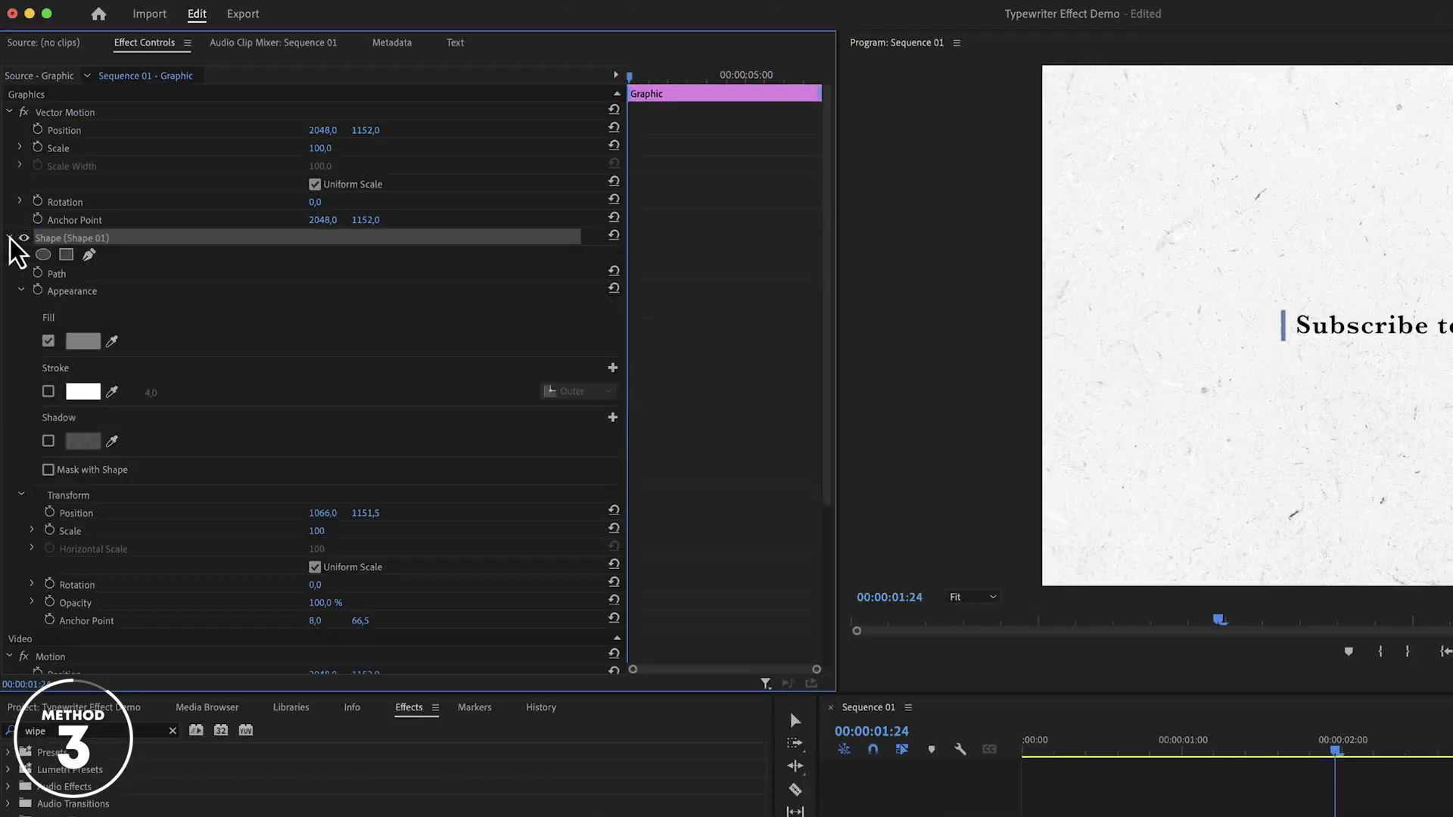
left_click(83, 340)
left_click(1253, 476)
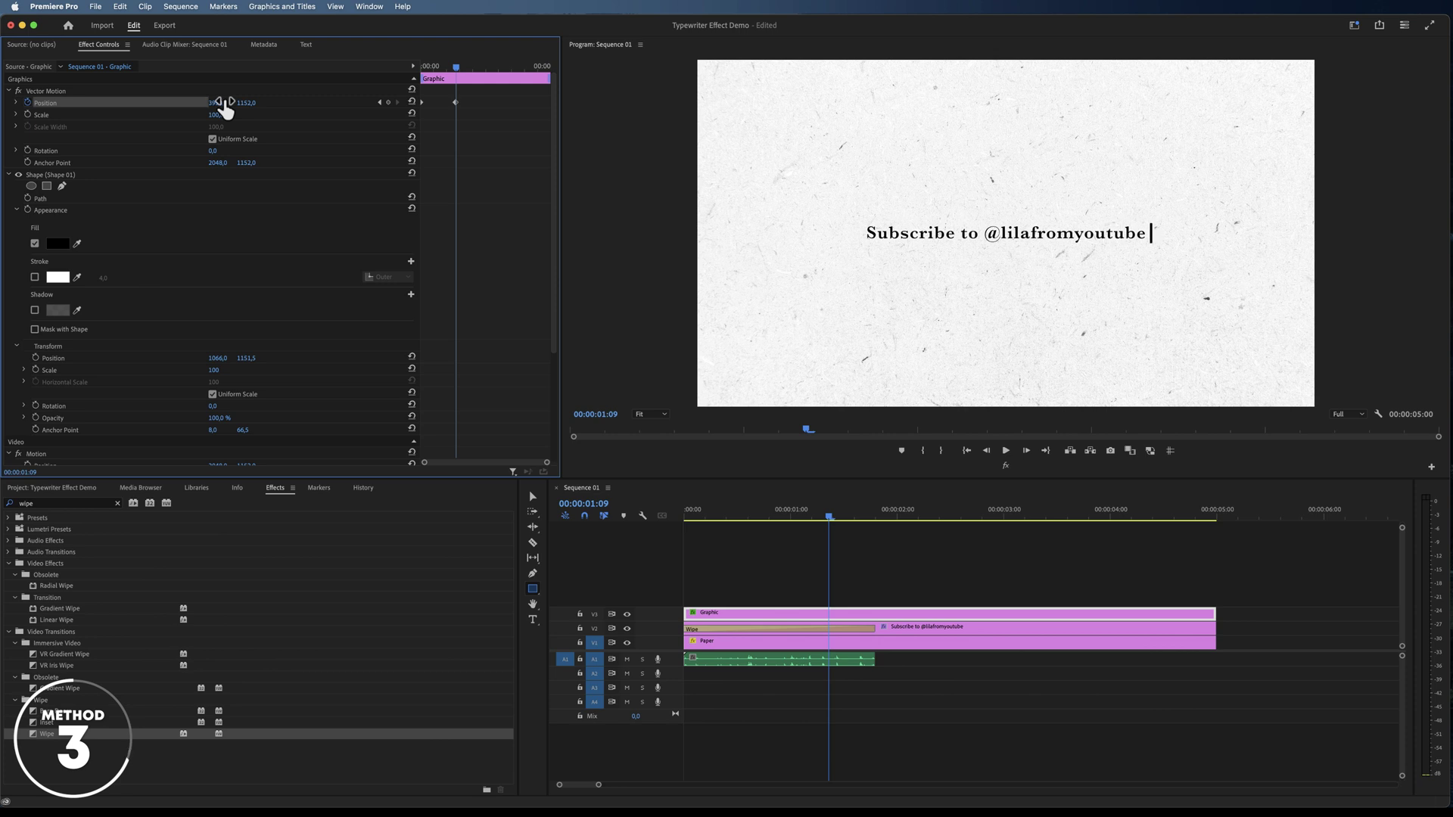
mouse_move(456, 73)
left_mouse_down()
mouse_move(427, 74)
mouse_move(444, 75)
left_mouse_up()
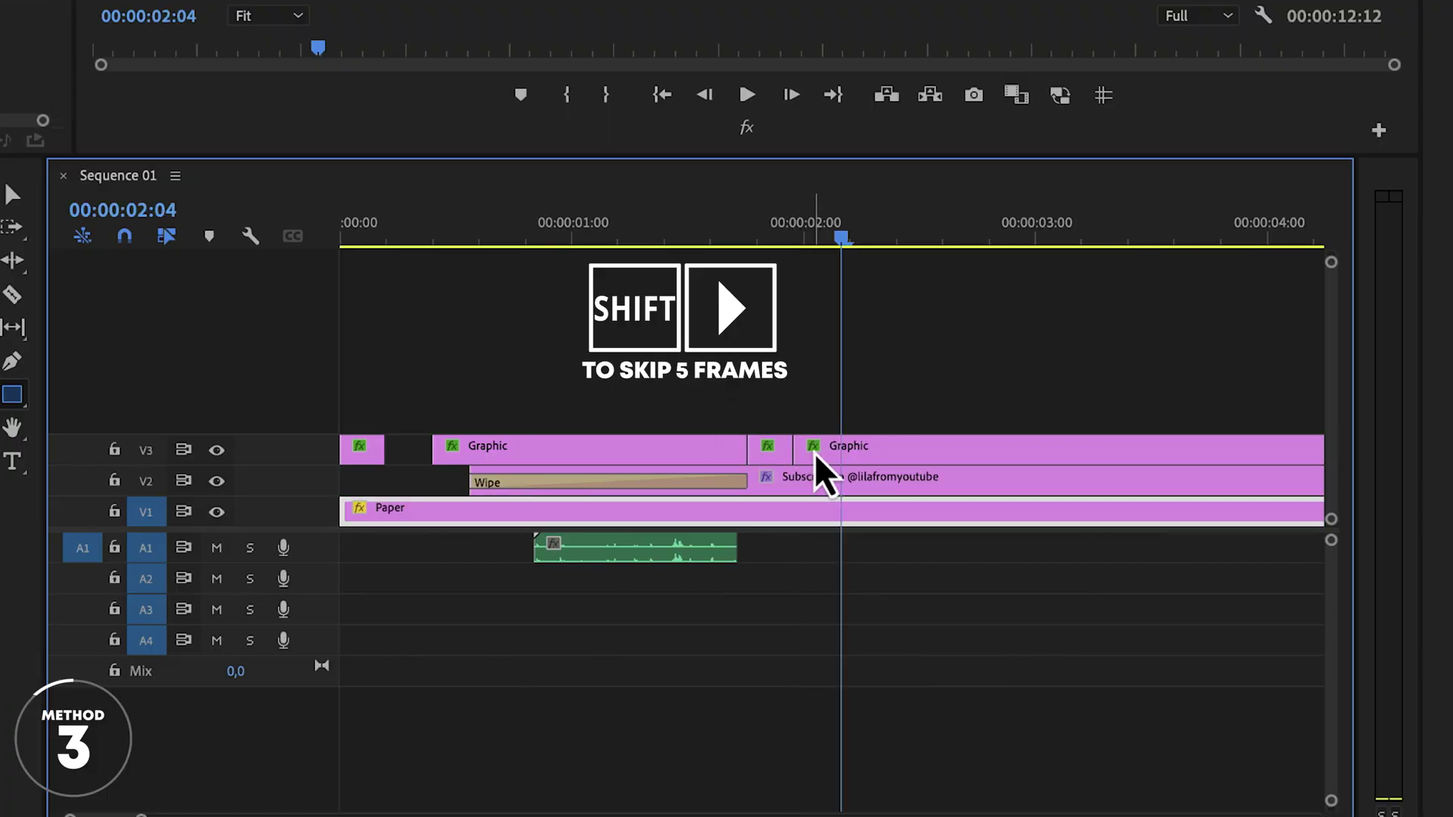
Cut the V3 cursor clip every five frames and delete alternate pieces.
key("ctrl+k")
key("shift+Right")
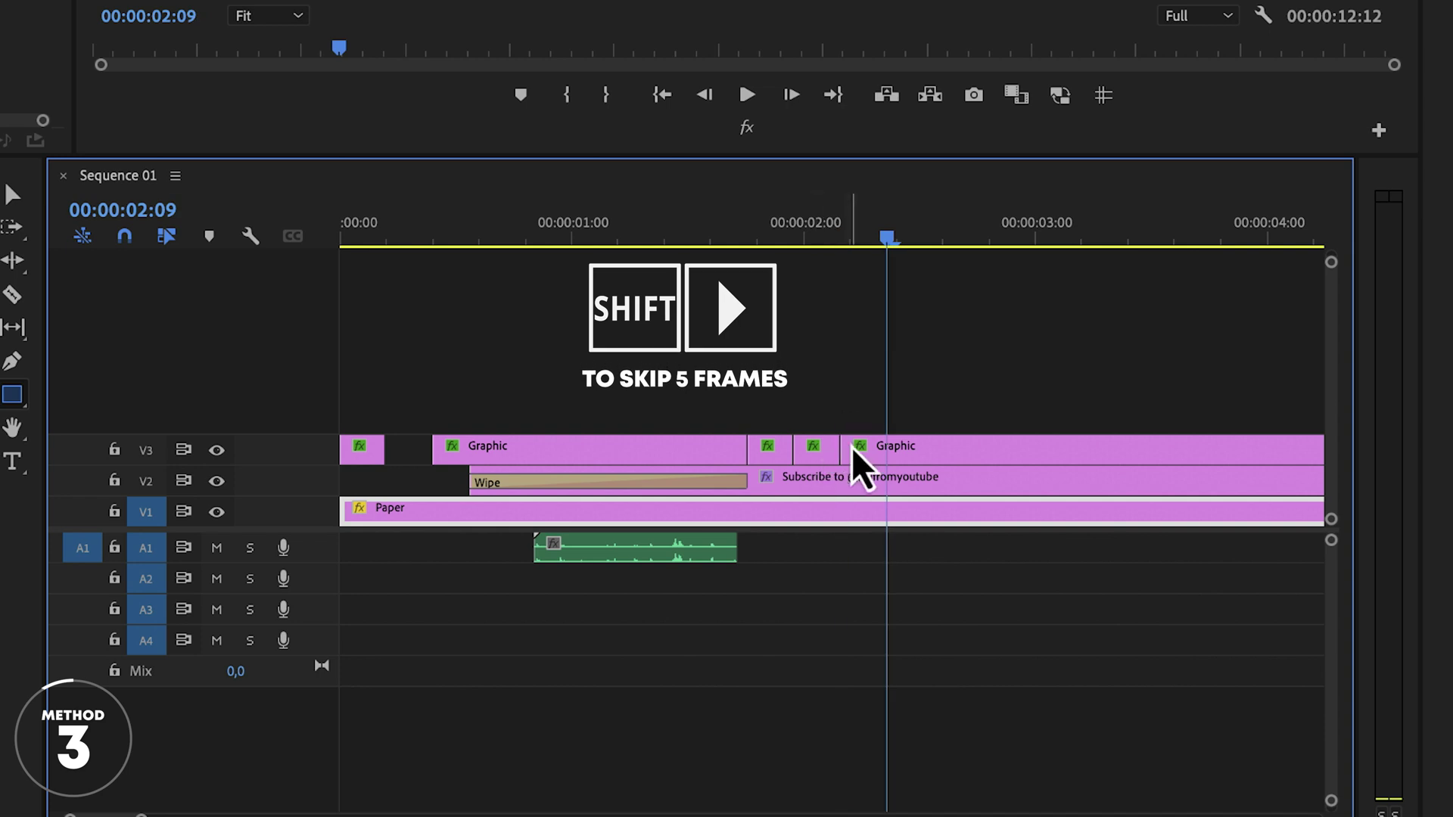
left_click(857, 448)
key("ctrl+k")
key("d")
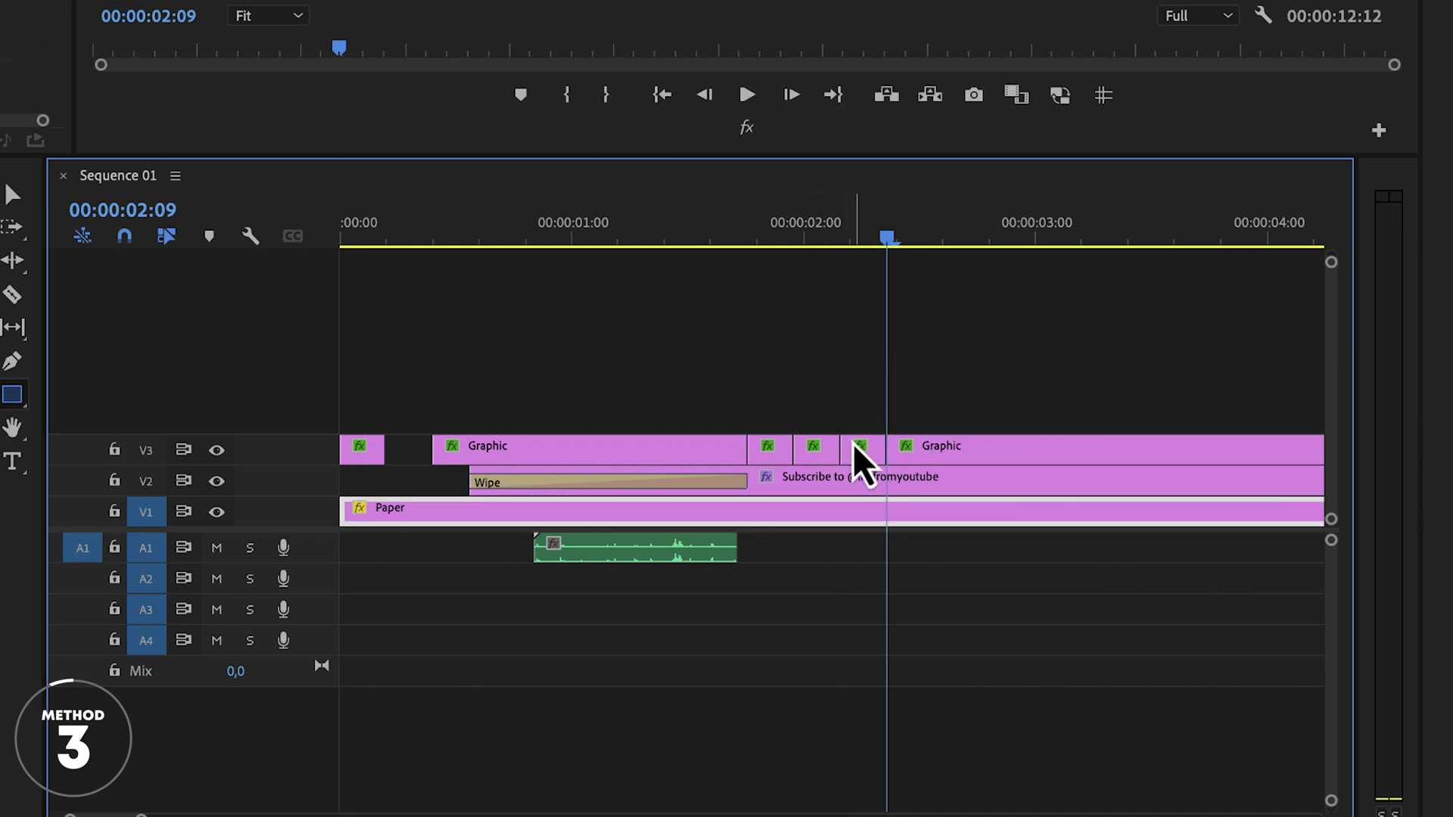
key("shift+Right")
left_click(913, 454)
key("ctrl+k")
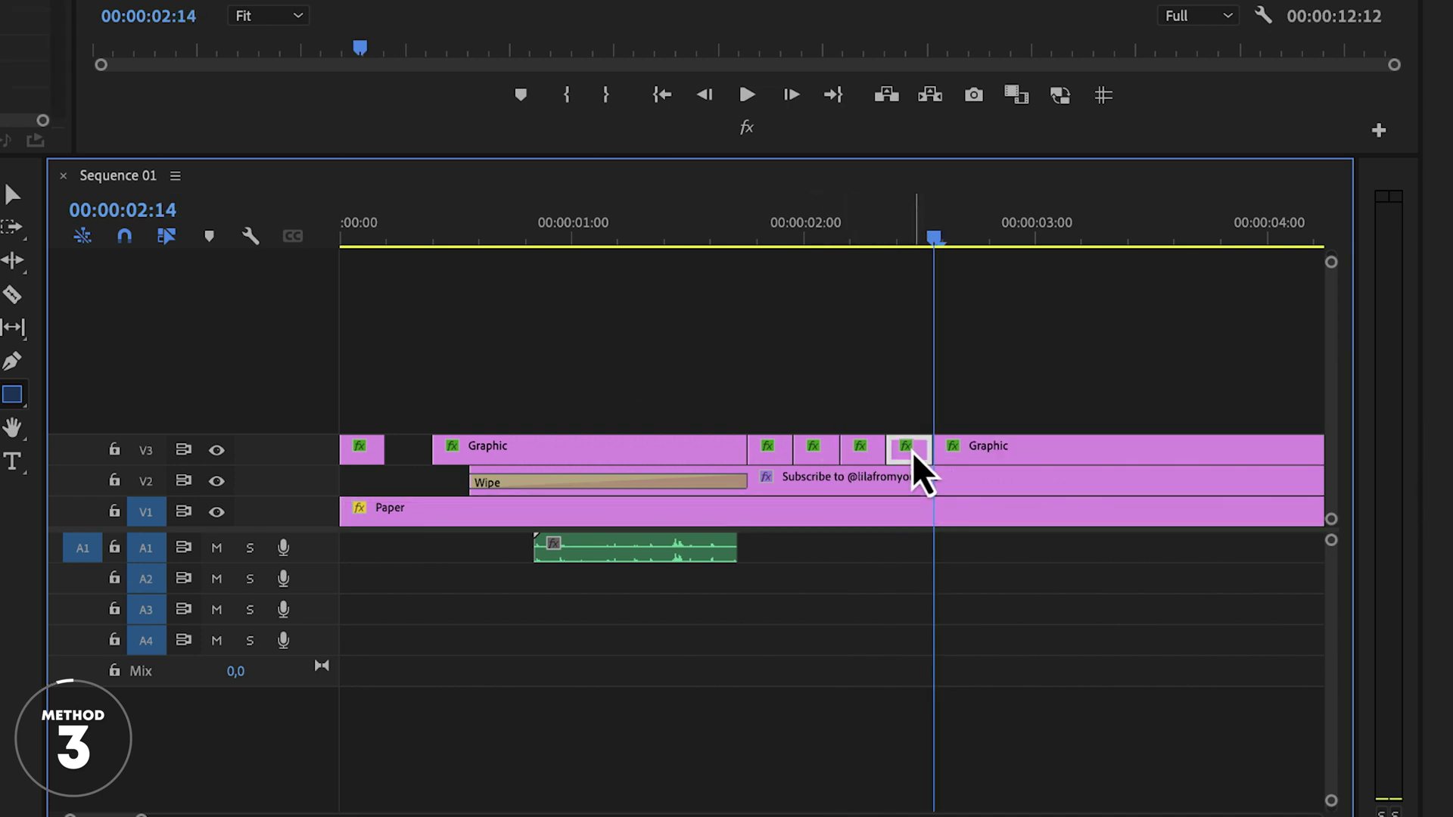
key("d")
left_click(818, 454)
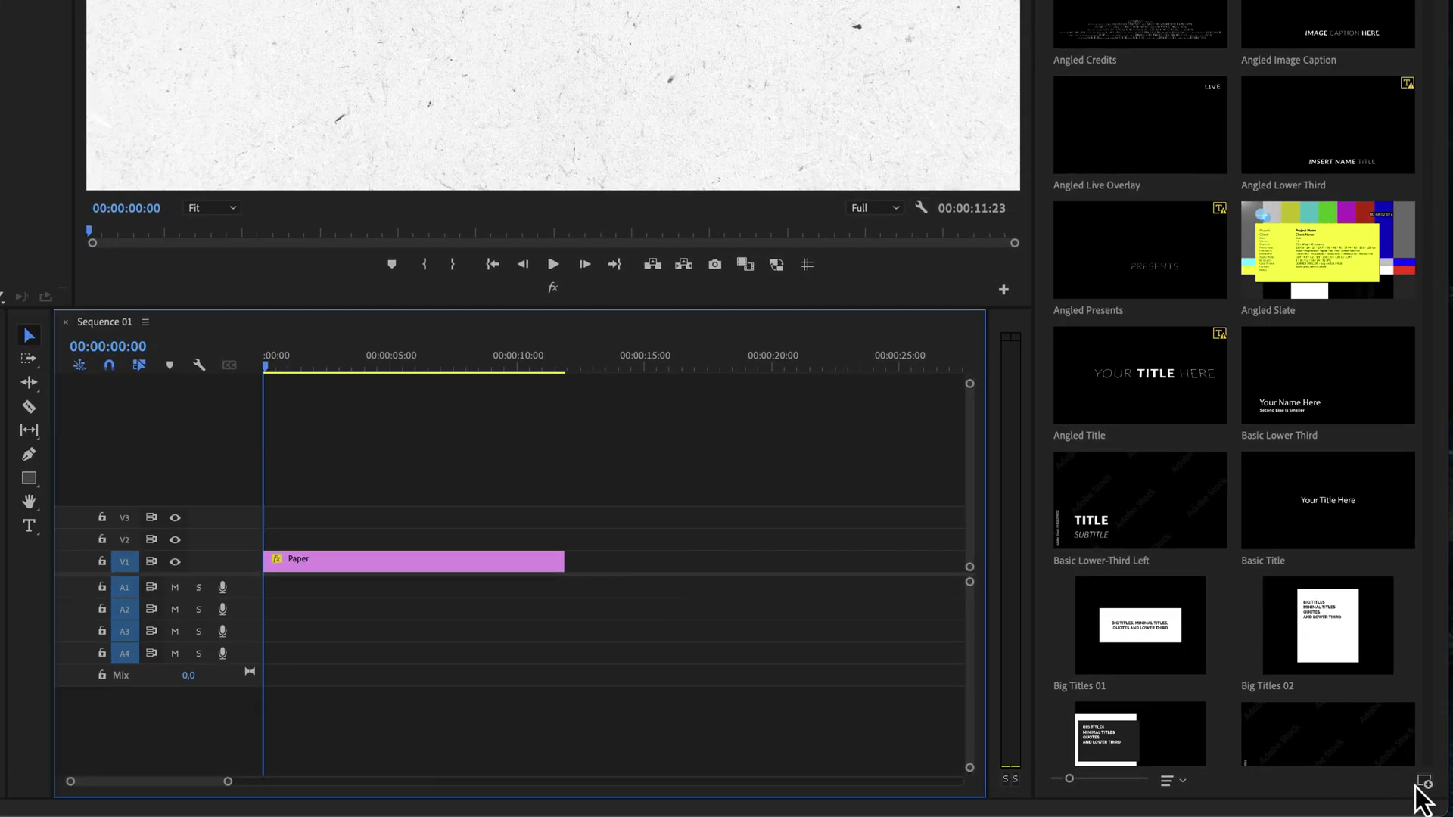
Install the UNDERSCORE typewriter .mogrt and place it on V2 above the Paper clip.
left_click(1423, 783)
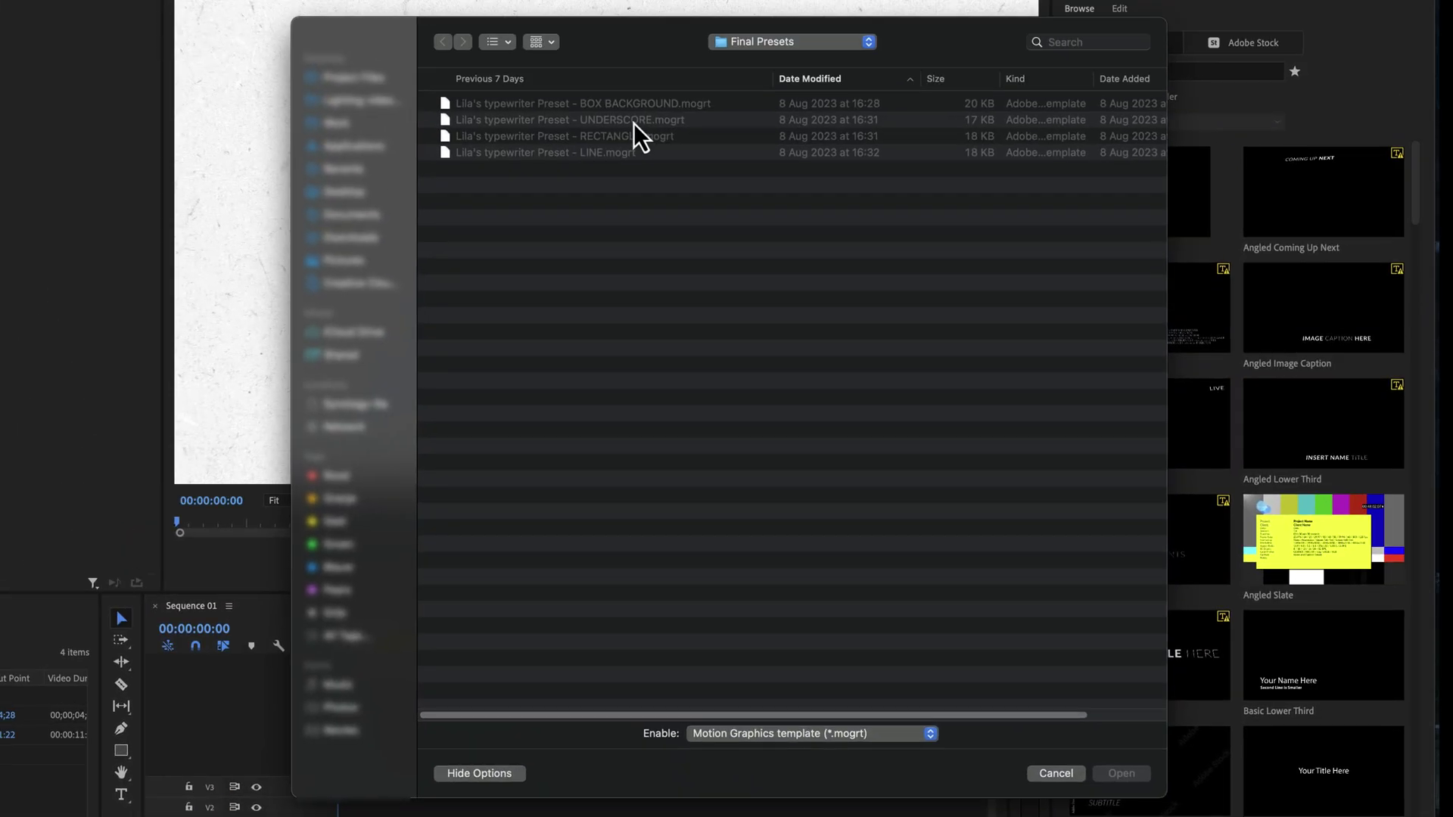
double_click(635, 132)
type("typewriter")
left_click_drag(1356, 218, 542, 727)
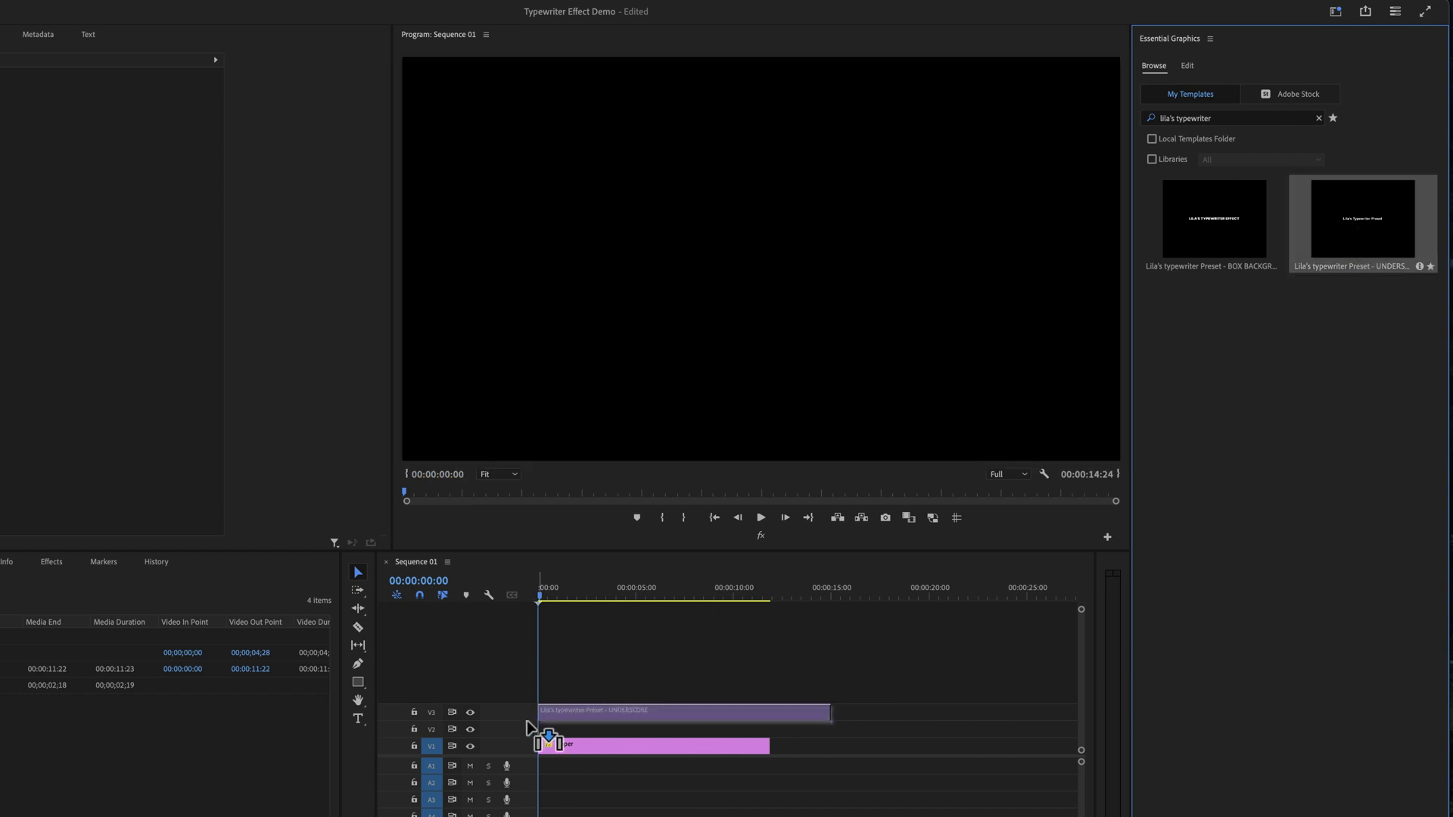
Change the typewriter preset's text to 'Please subscribe :)' with a black fill and play it back.
key("shift+super+e")
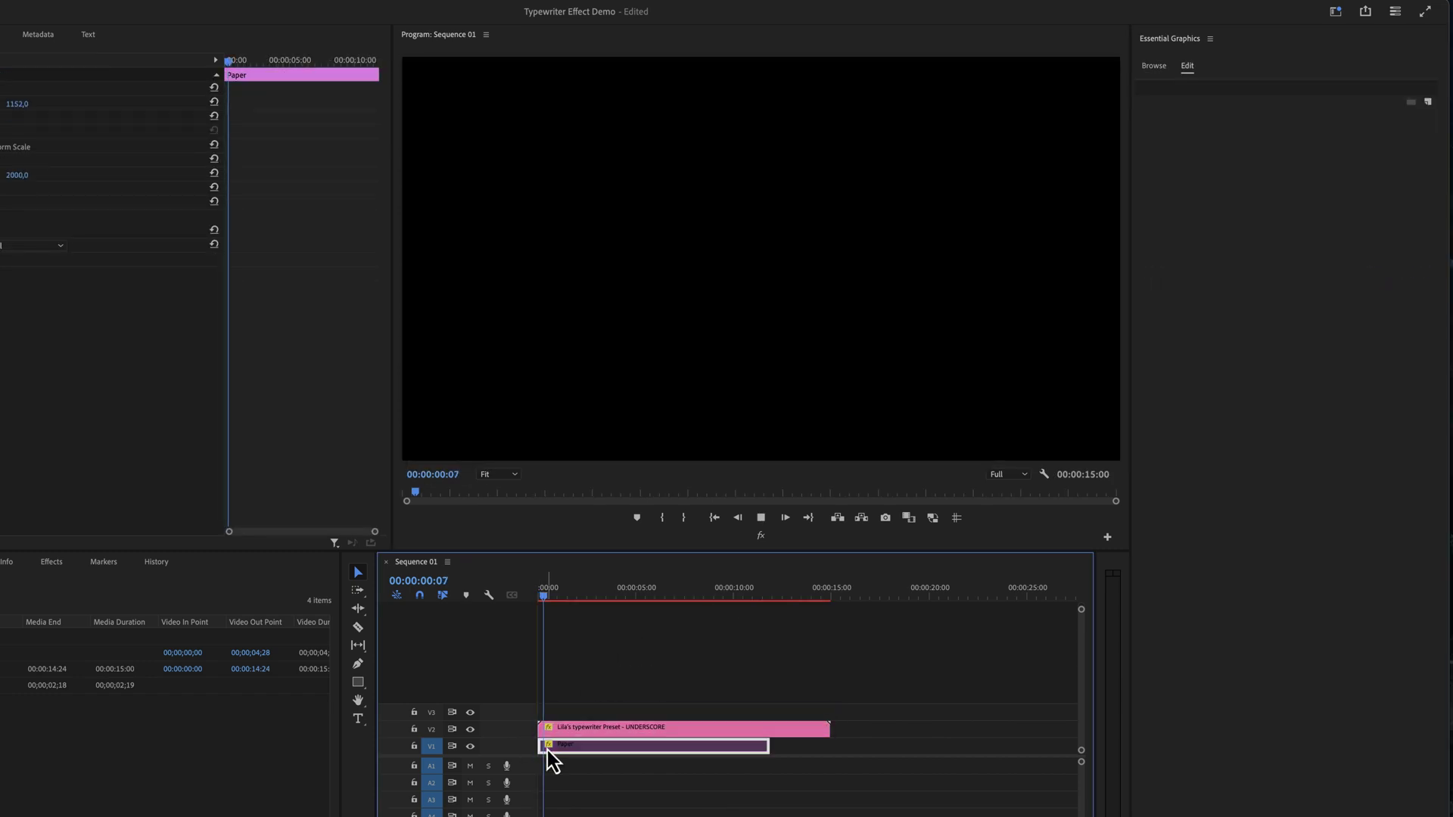
key("shift+super+e")
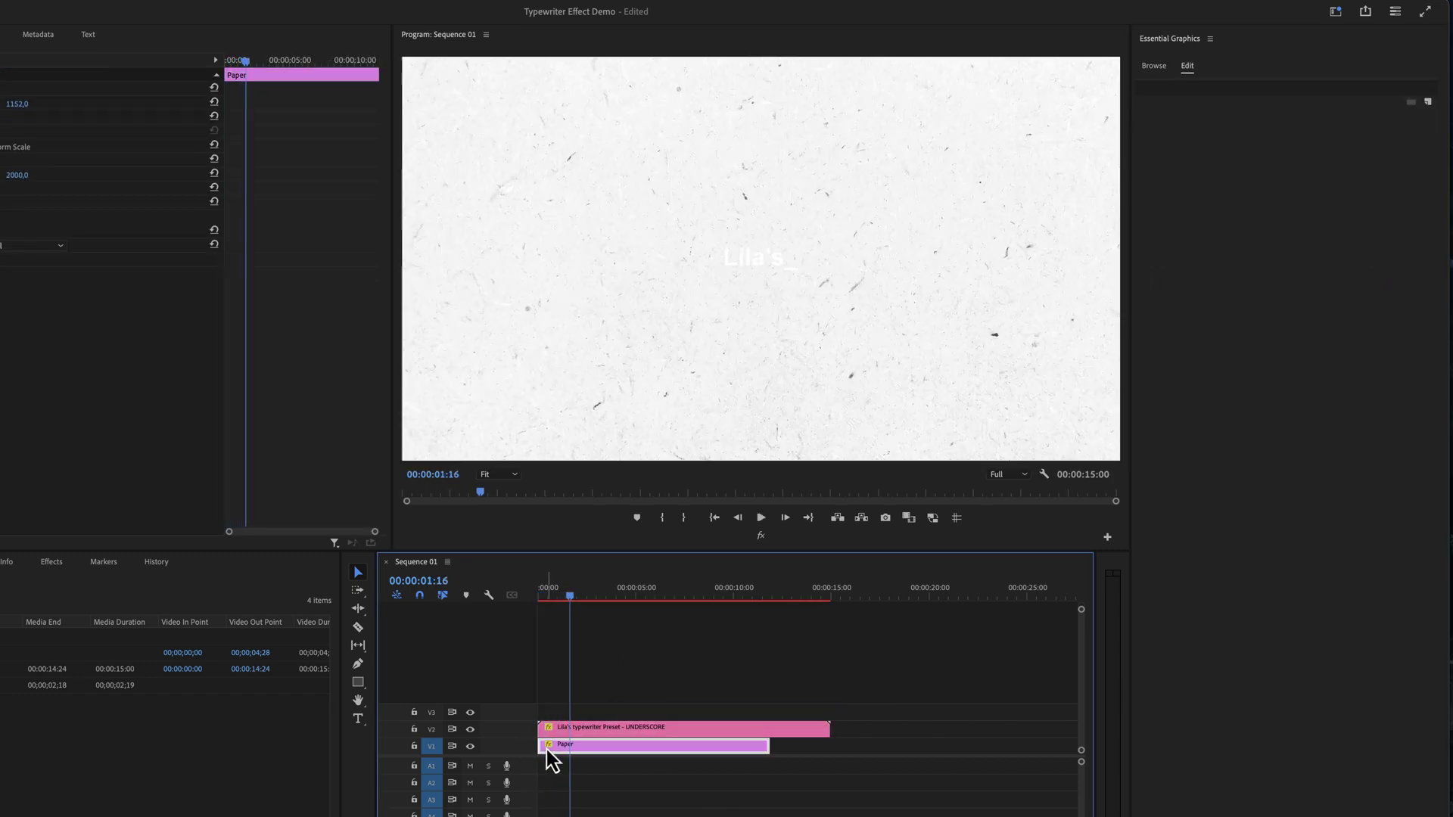
left_click(564, 729)
left_click(1245, 121)
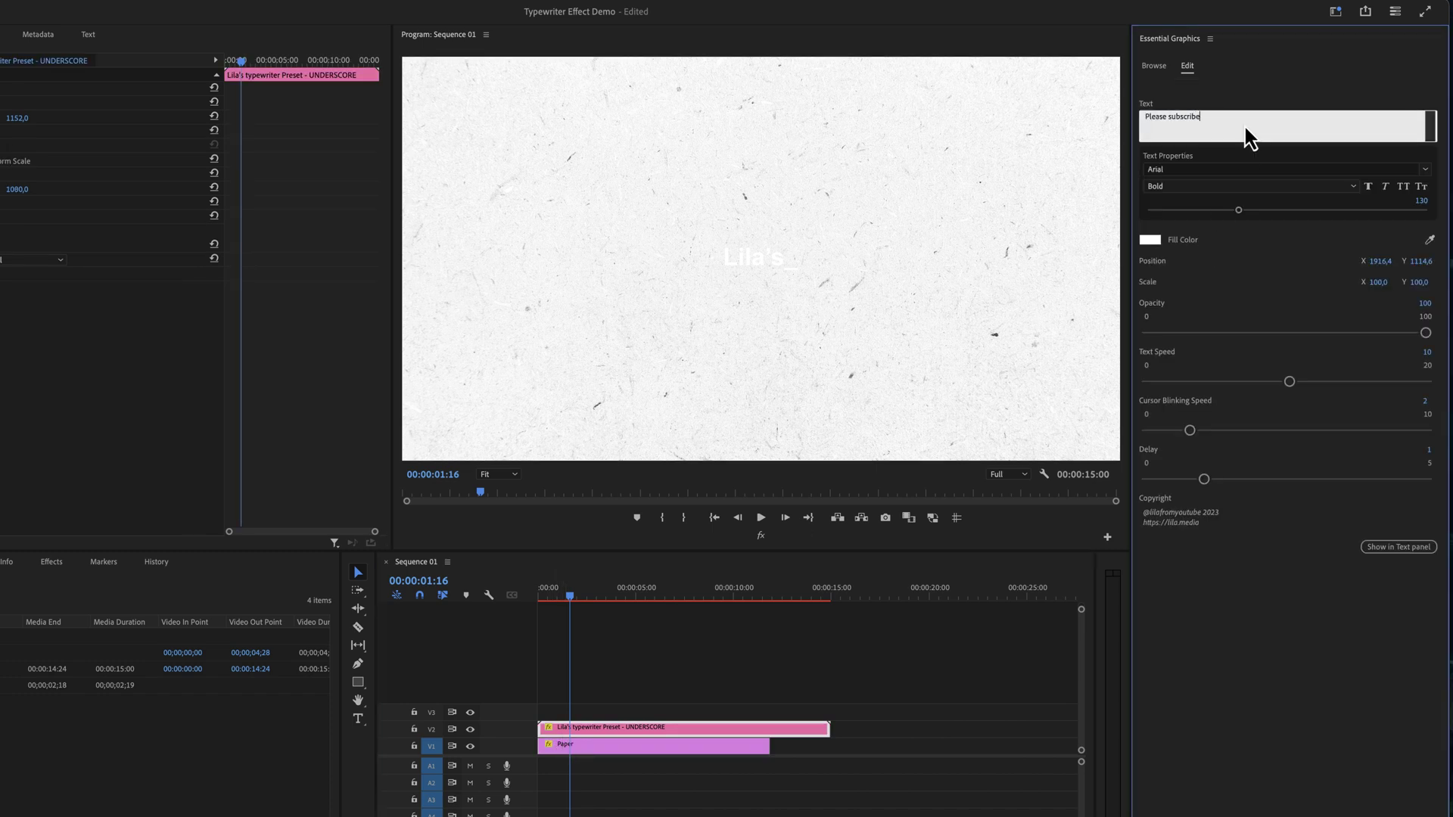
left_click(1150, 239)
left_click(726, 384)
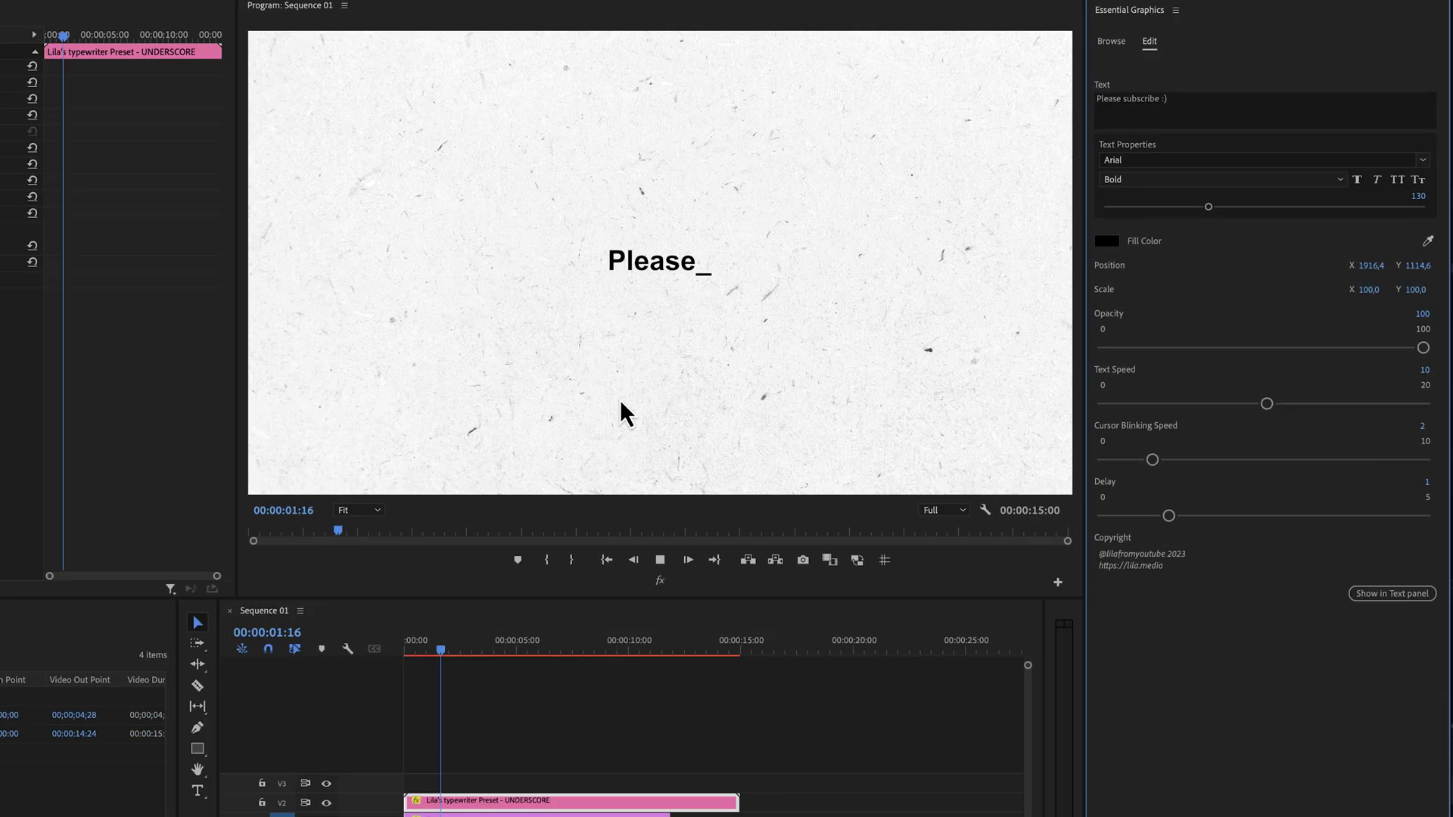
key("space")
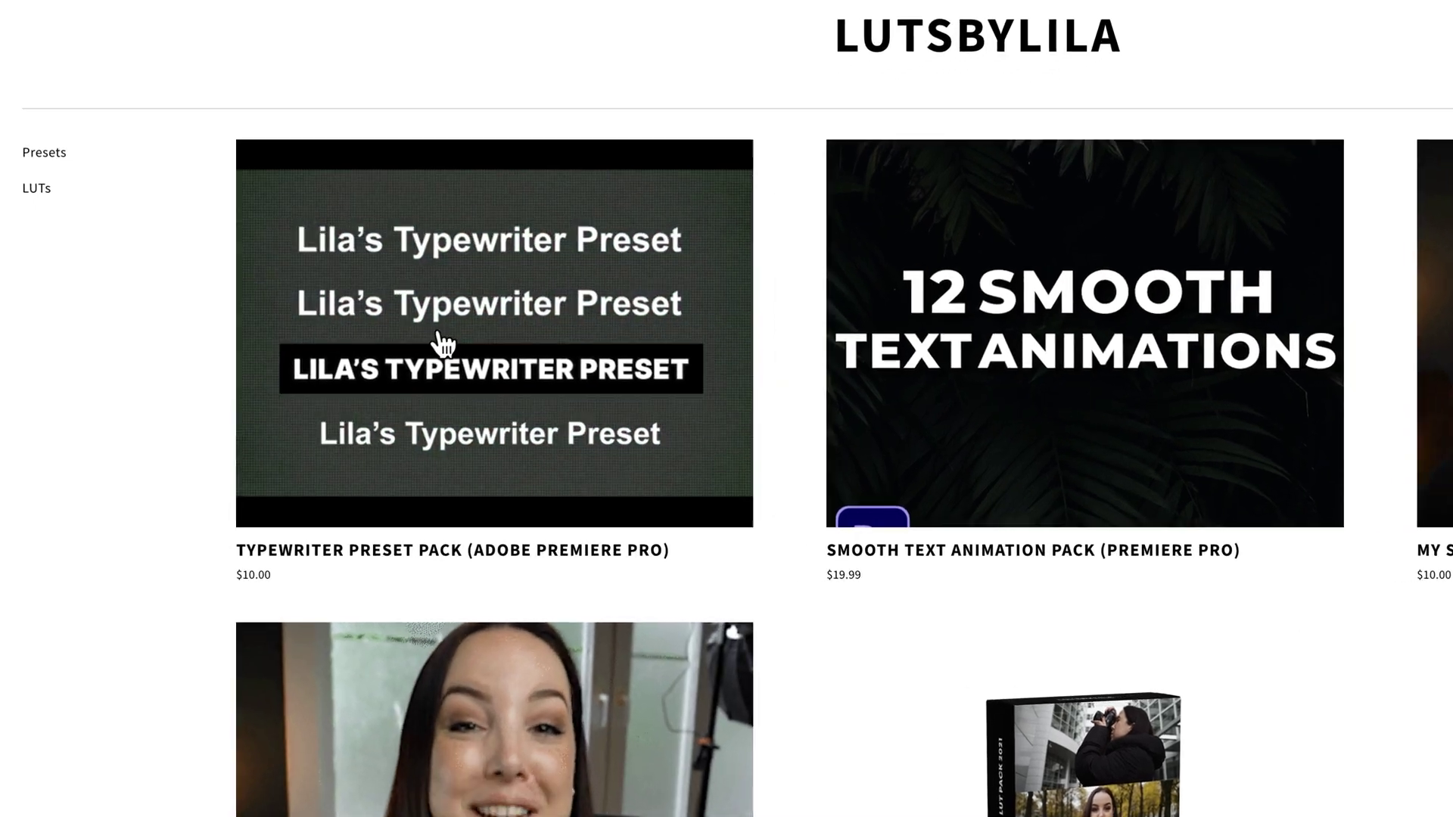
Open the Typewriter Preset Pack product page in the LUTSBYLILA store.
left_click(340, 391)
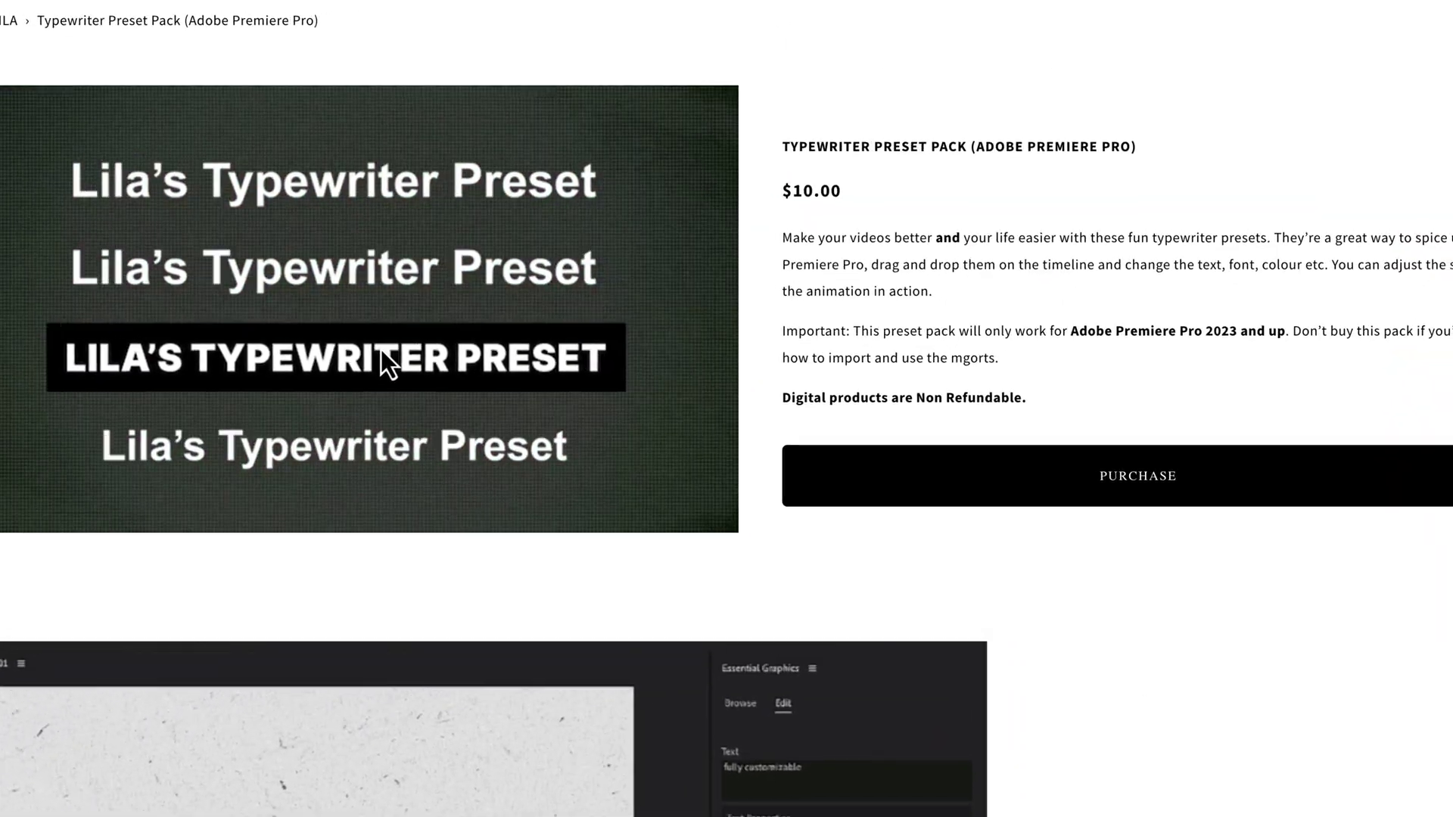